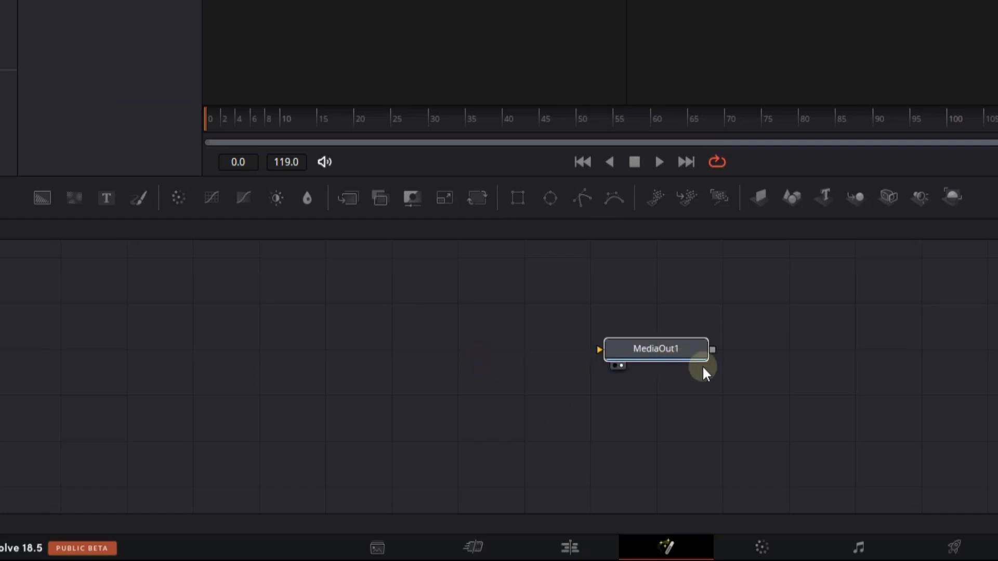
Step: Add a text node feeding MediaOut1 that reads FLICKER in Mont Heavy DEMO, with size 0.0902 and tracking 1.068
drag(107, 199, 696, 402)
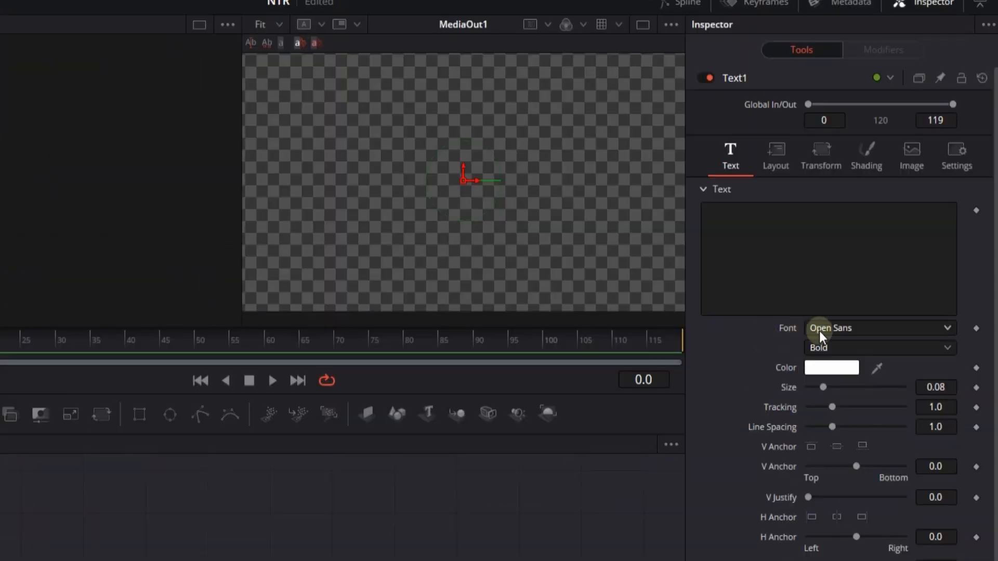
click(819, 331)
click(829, 381)
click(752, 269)
text(FL)
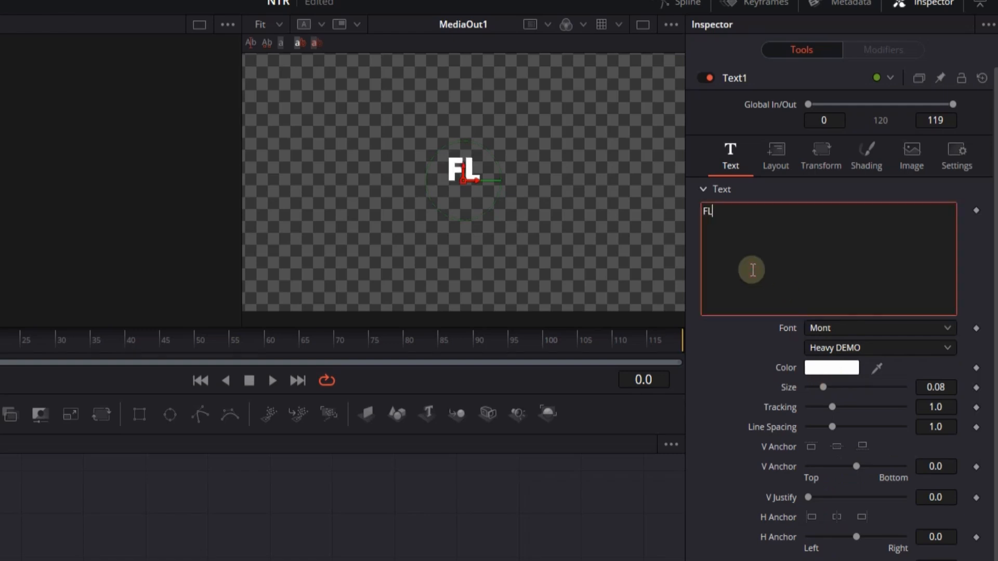
text(ICKER)
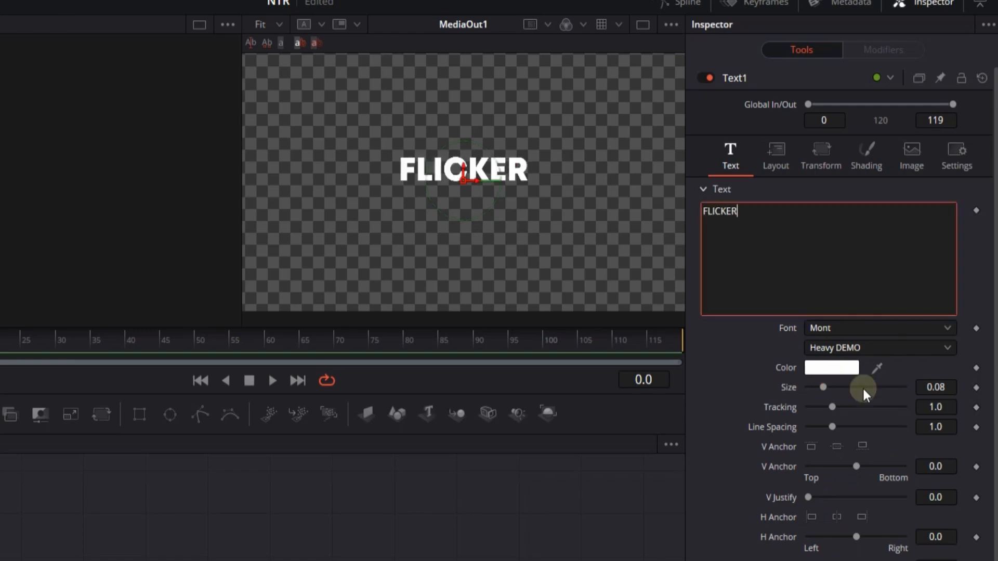
mouse_move(935, 388)
mouse_down()
mouse_move(976, 390)
mouse_move(978, 410)
mouse_up()
Step: Enable the second shading element, Red Outline, on the text and set its color to near-white #fffbf9
click(859, 157)
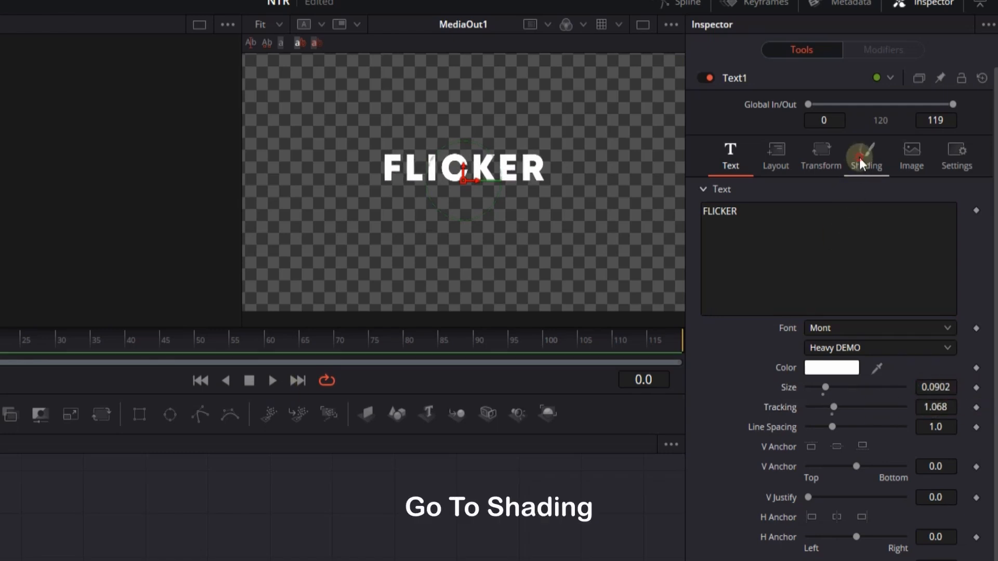
click(832, 209)
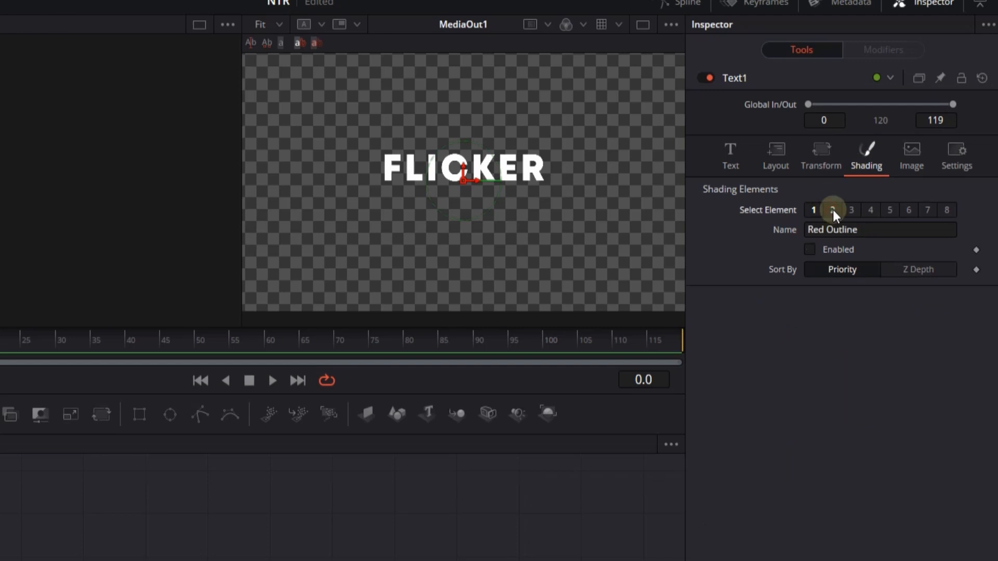
click(813, 249)
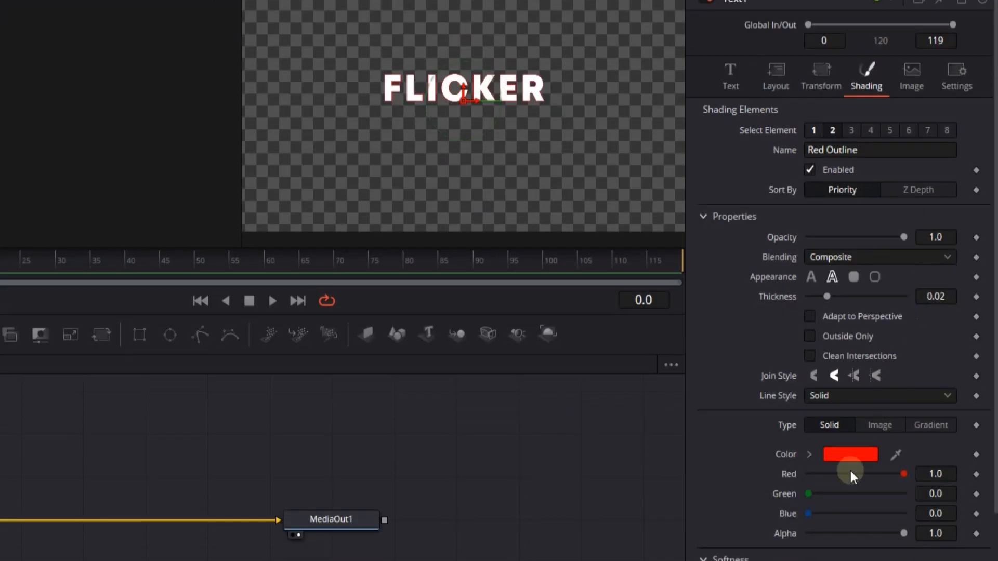
click(850, 453)
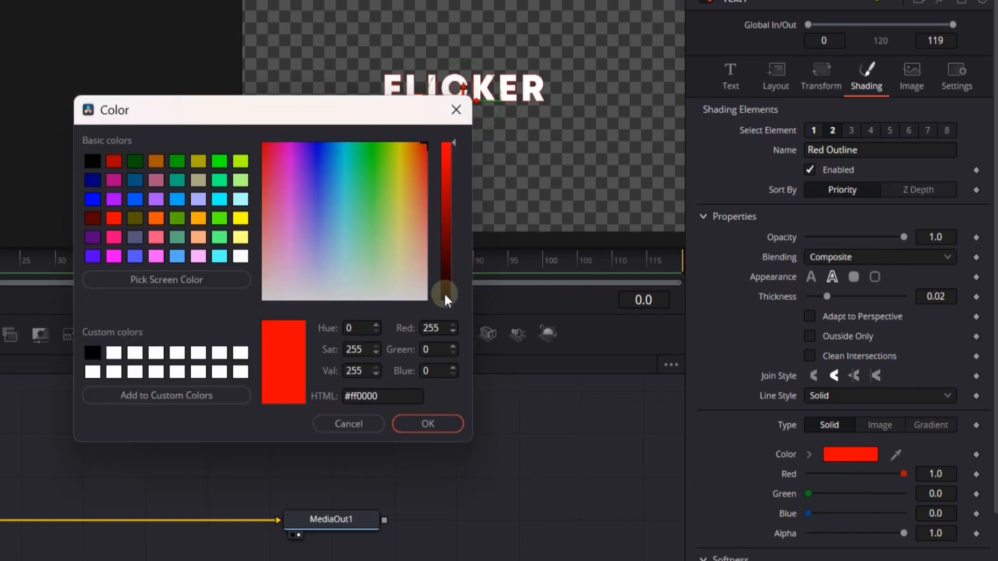
click(422, 299)
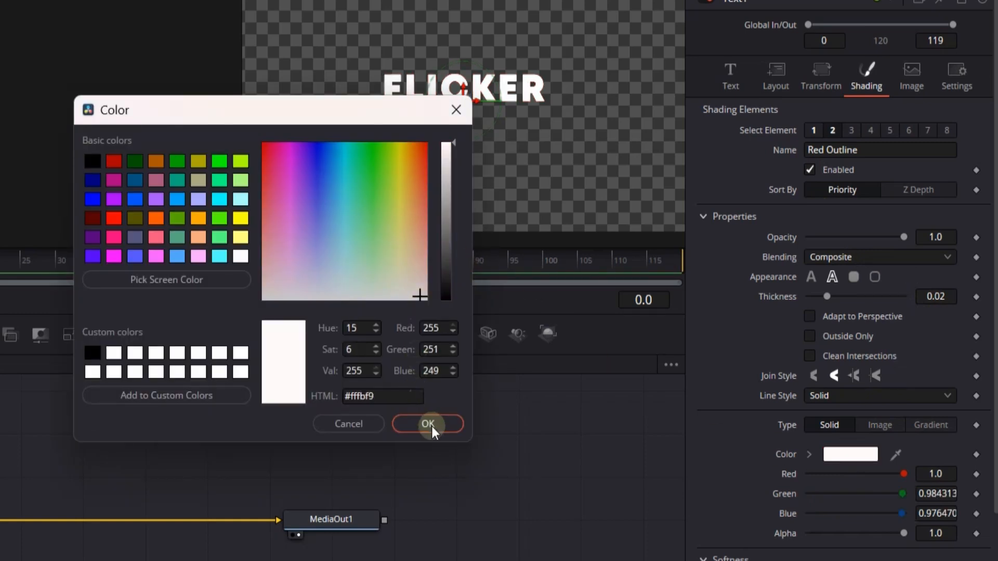
click(429, 425)
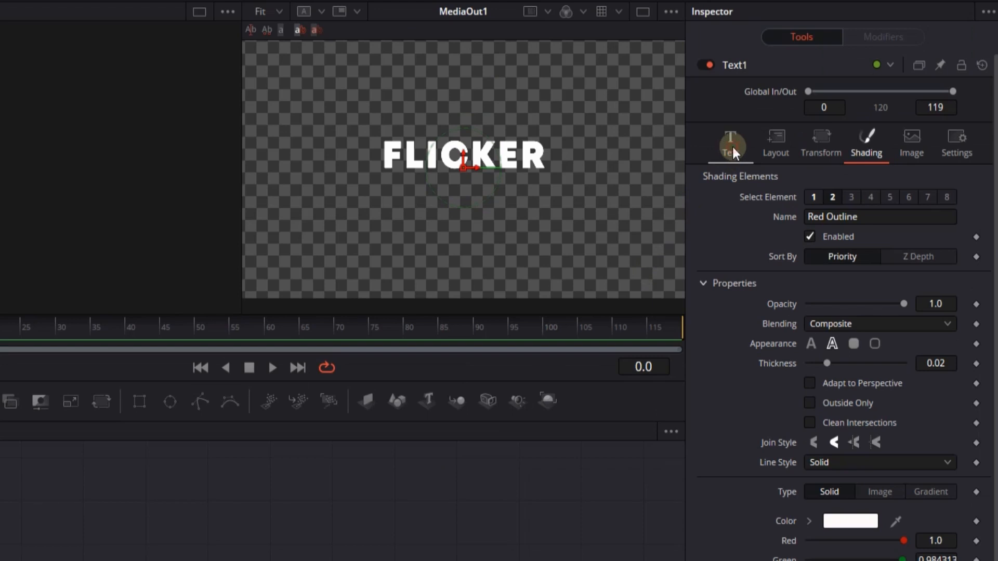
Step: Add a Follower modifier to the FLICKER text
click(731, 78)
right_click(762, 267)
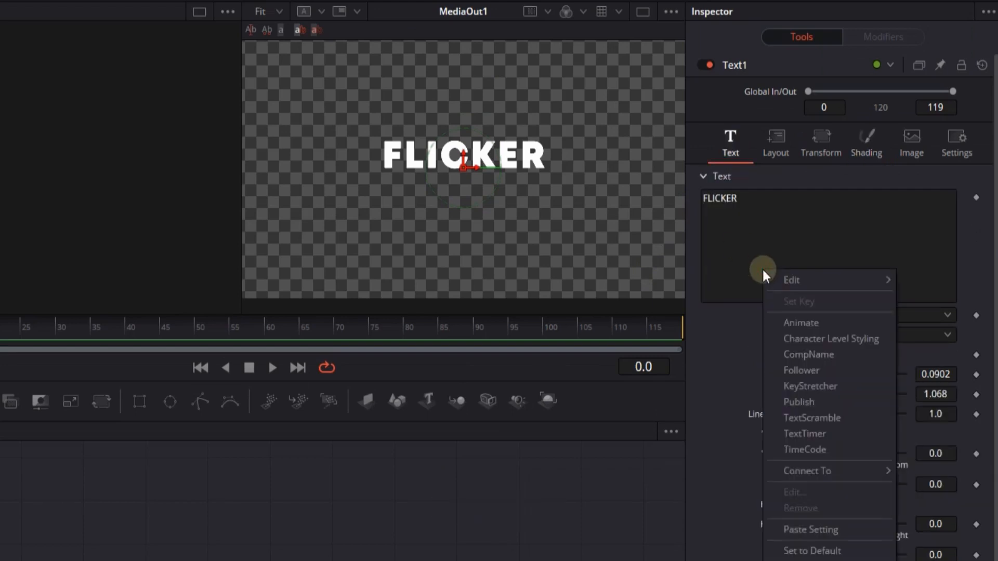
click(795, 371)
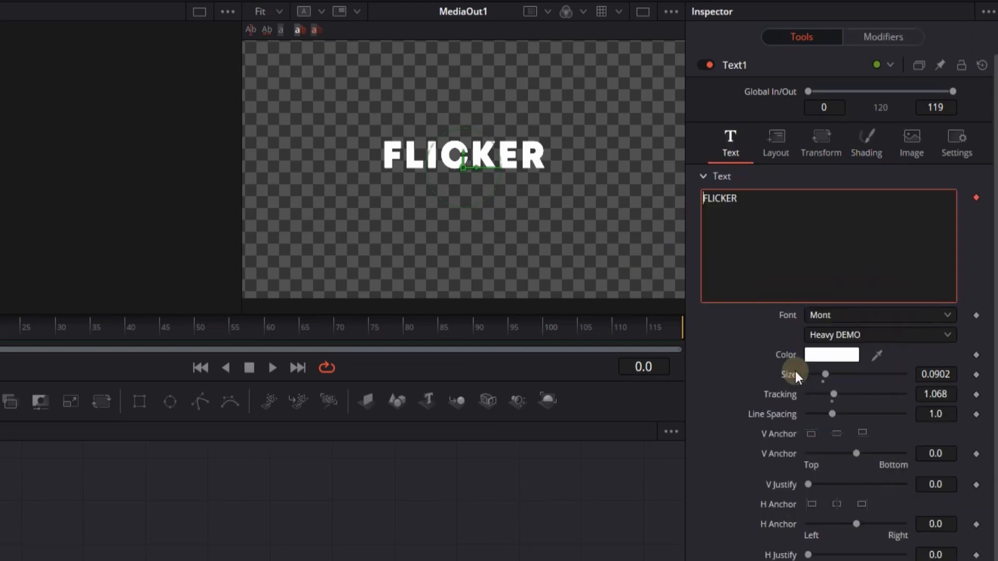
Step: Set the Follower's timing order to Random But One by One with a delay of 4 between each character
click(864, 39)
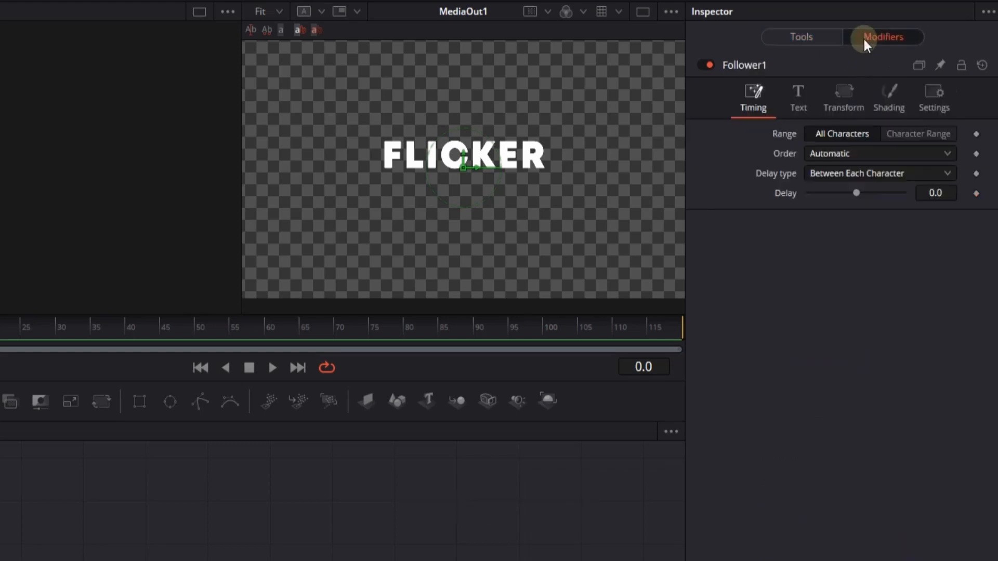
click(832, 157)
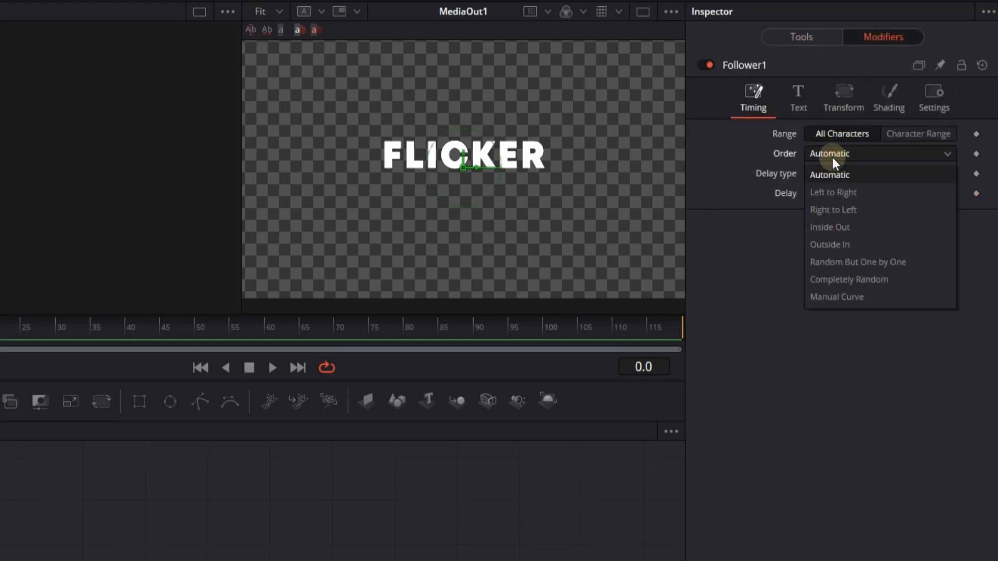
click(836, 262)
click(928, 190)
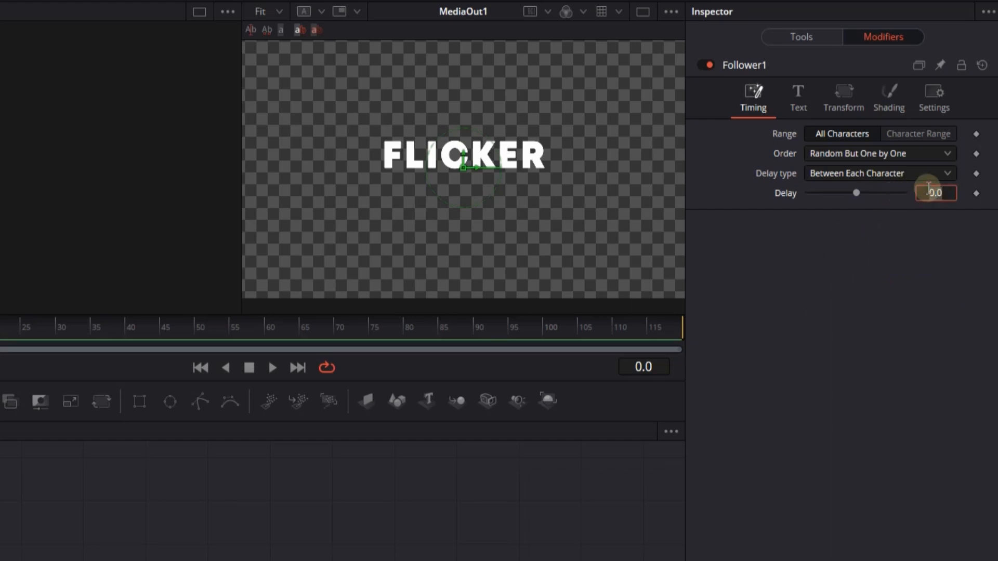
text(4)
key(Return)
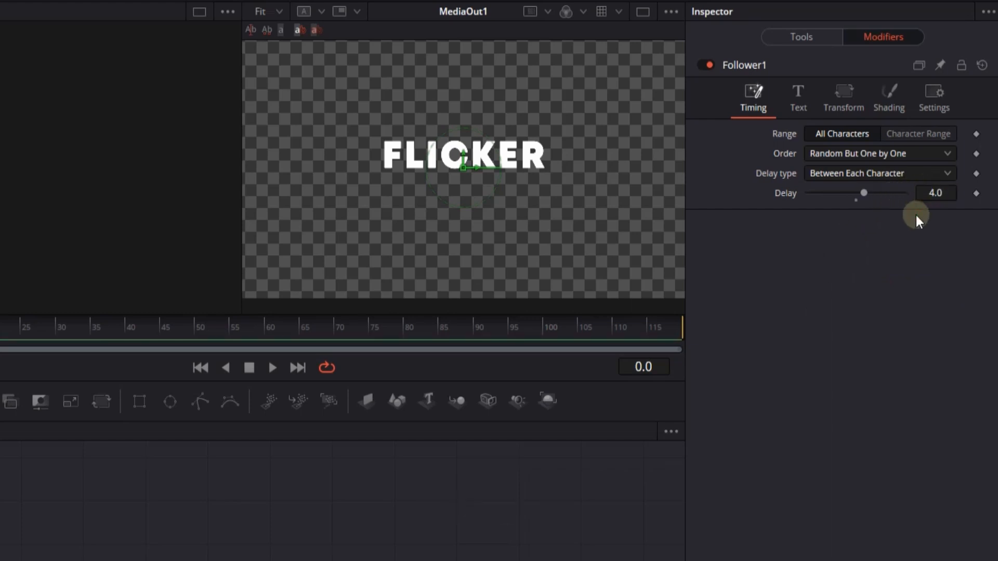
Step: Keyframe the opacity of the Follower's White Solid Fill at 0.0 on frame 0 and 1.0 on frame 5
click(887, 104)
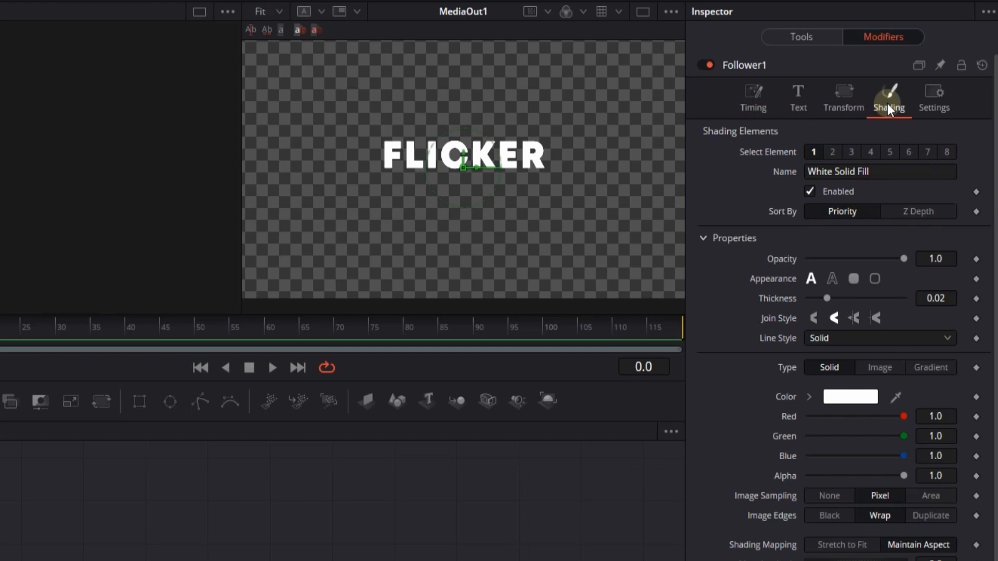
click(976, 259)
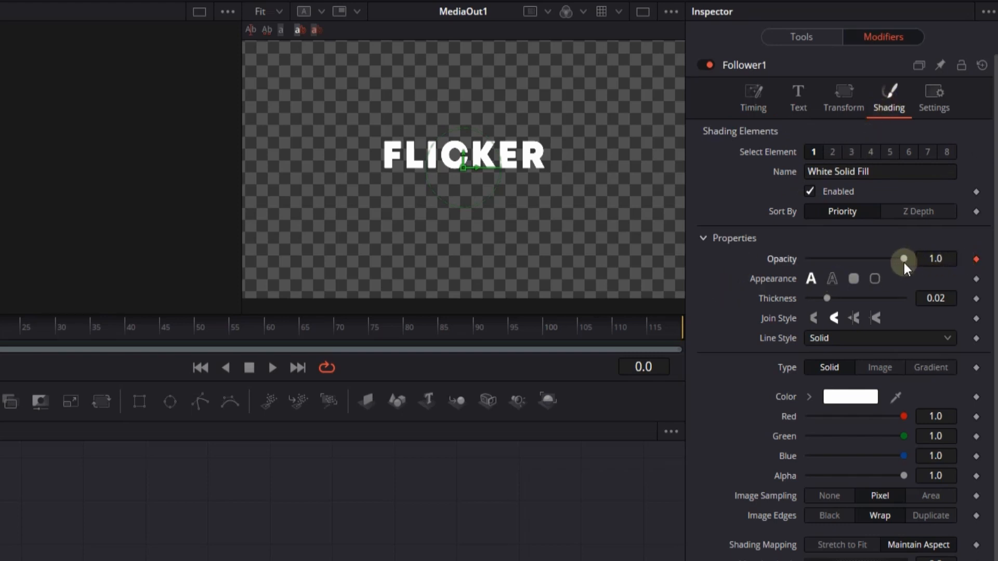
drag(903, 258, 791, 266)
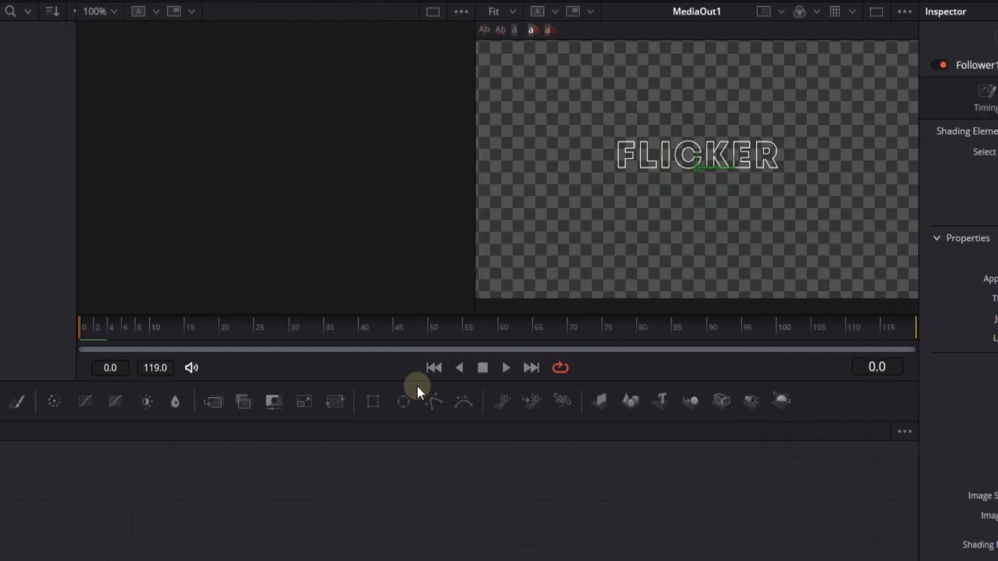
click(118, 327)
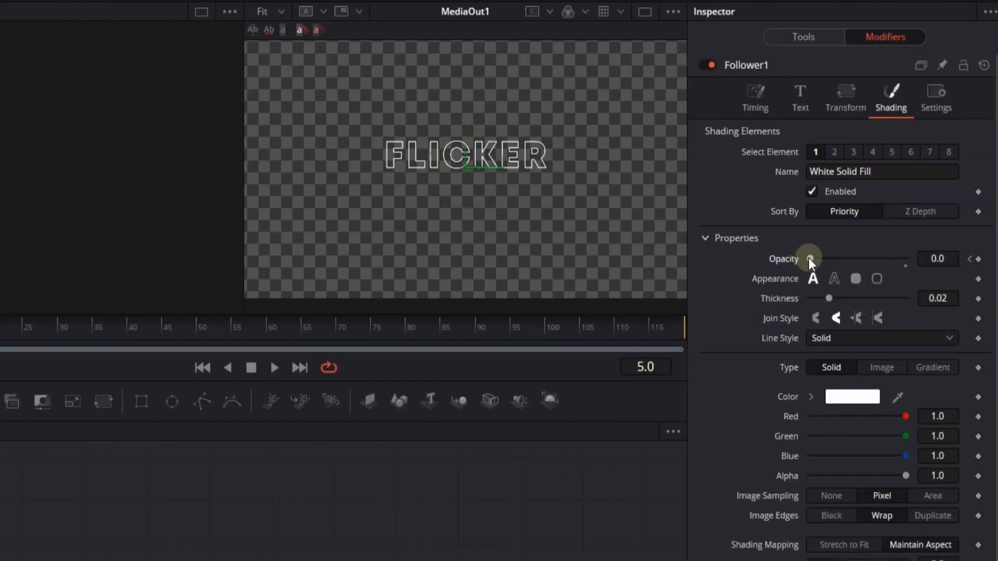
drag(809, 258, 919, 257)
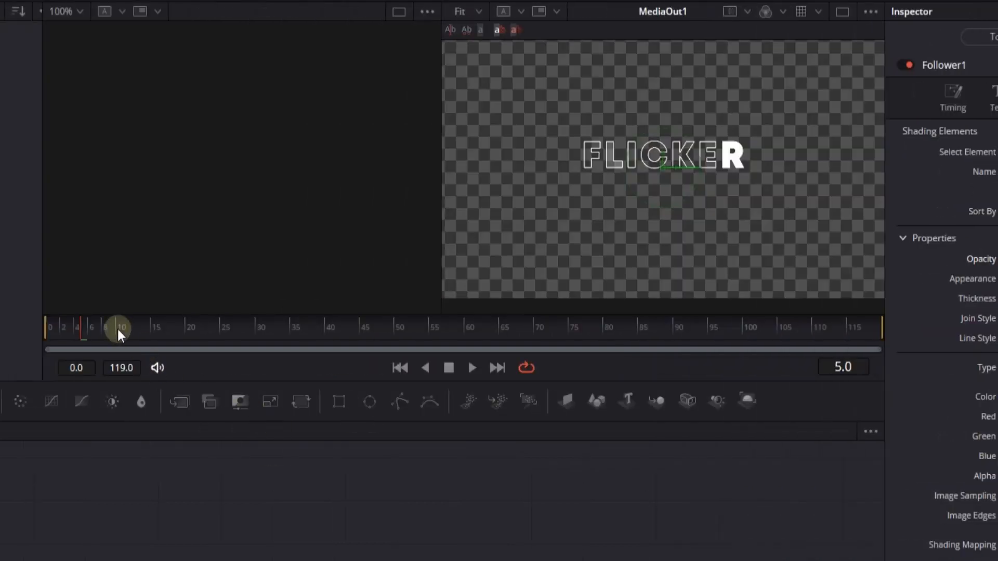
Step: Keyframe the White Solid Fill's opacity at 0.0 on frame 10 and 1.0 on frame 15
click(118, 328)
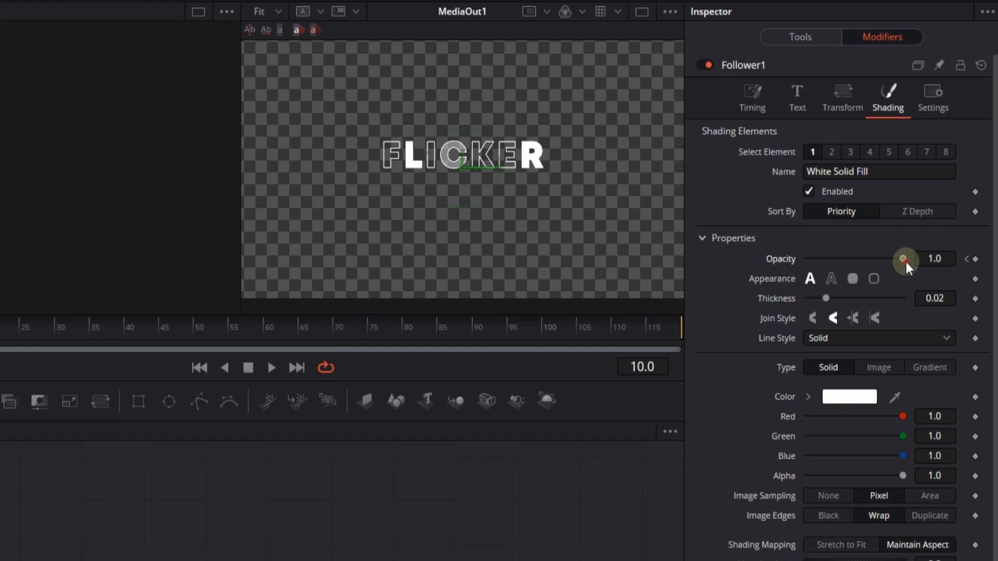
drag(906, 262, 784, 273)
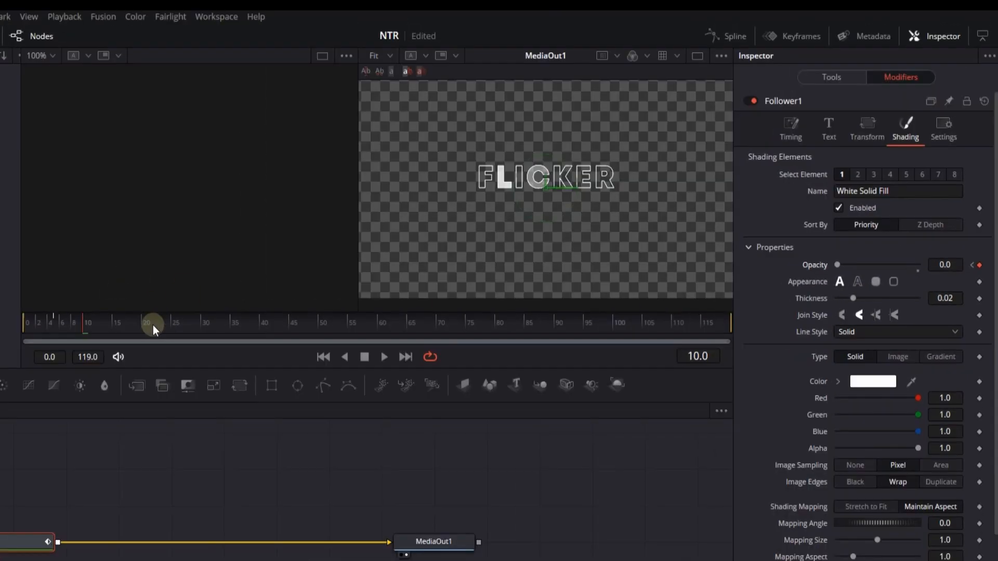
click(0, 327)
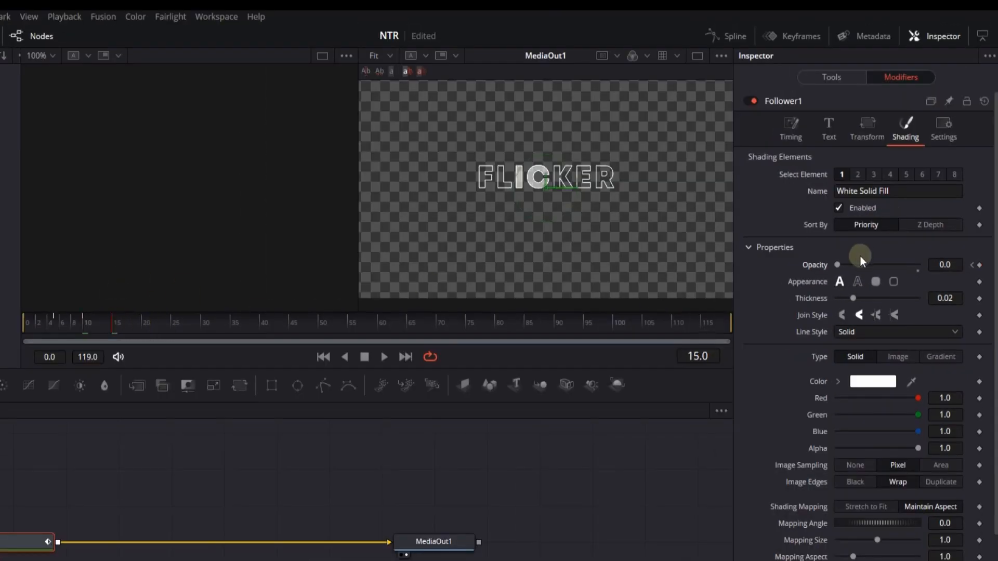
drag(836, 264, 933, 270)
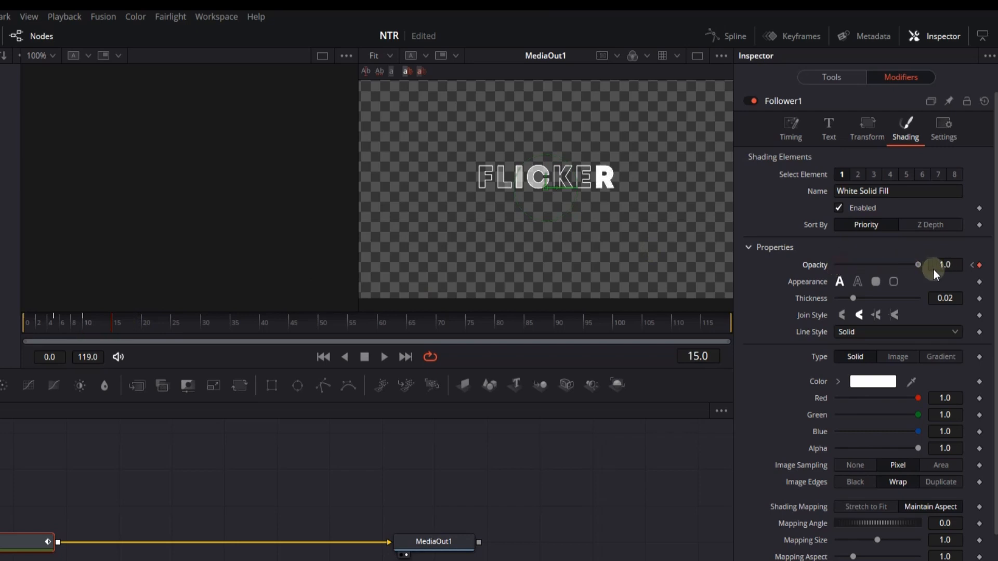
Step: Keyframe the opacity of the Follower's Red Outline element at 0.0 on frame 0 and 1.0 on frame 5
click(857, 174)
drag(210, 316, 24, 322)
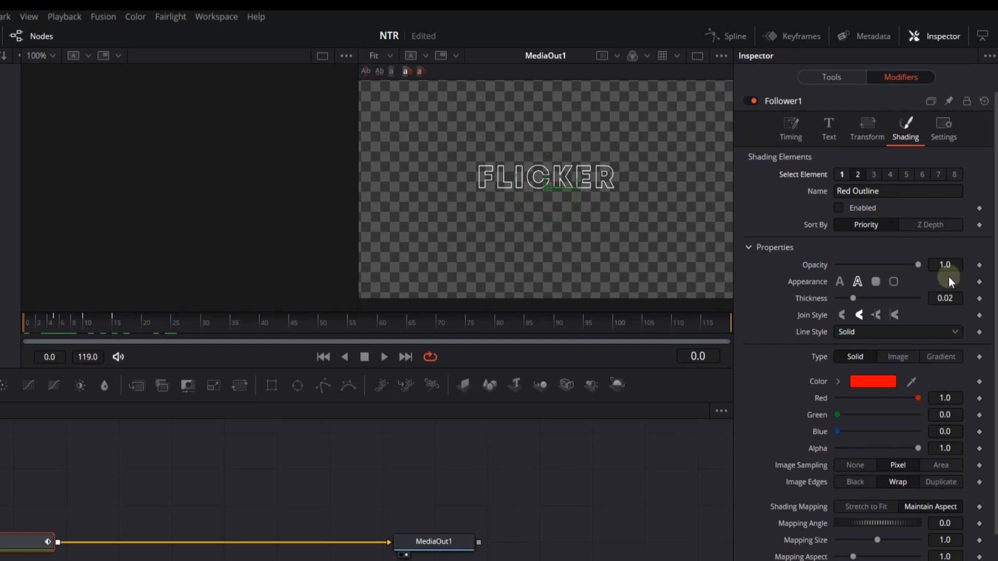
click(978, 266)
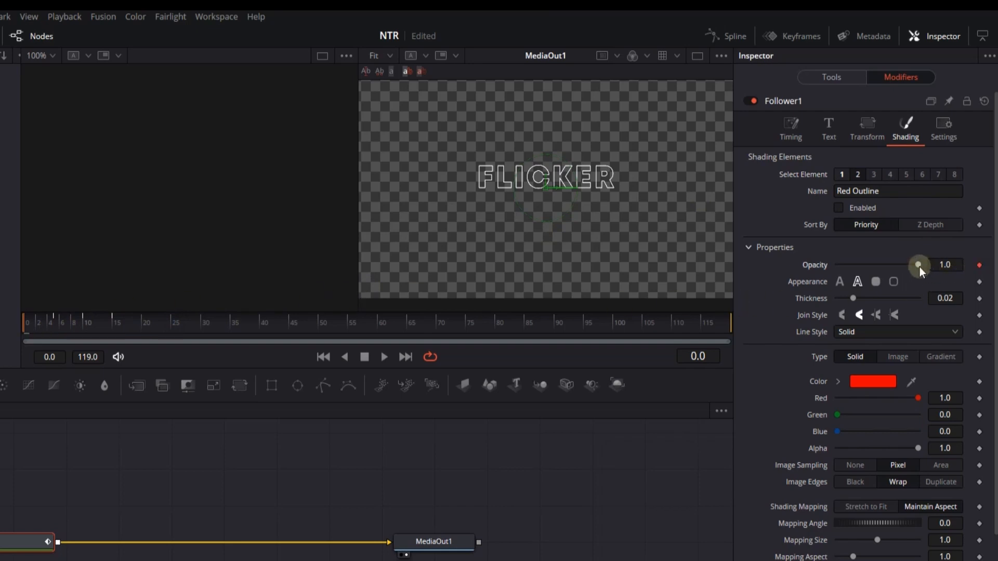
drag(918, 265, 467, 359)
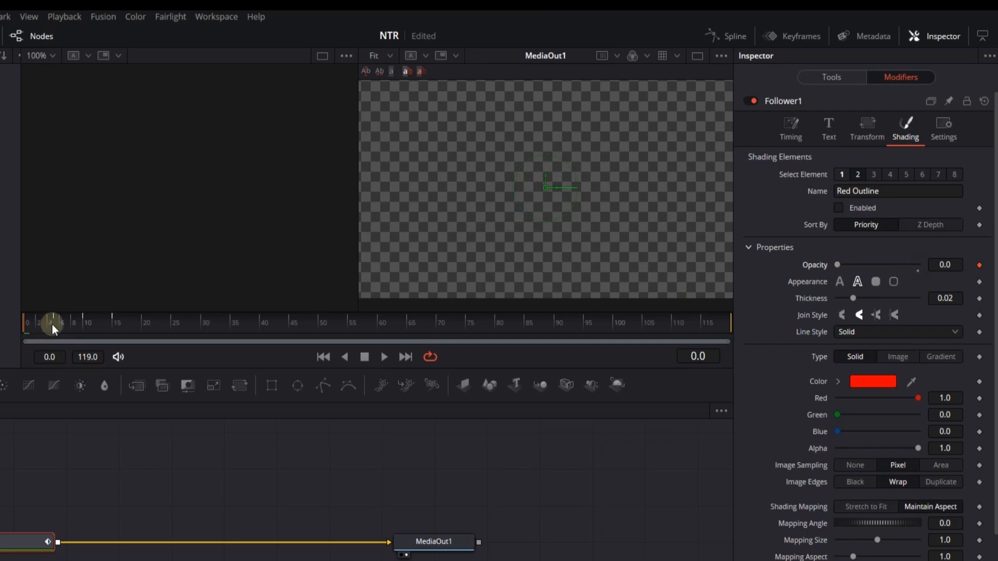
drag(53, 324, 56, 325)
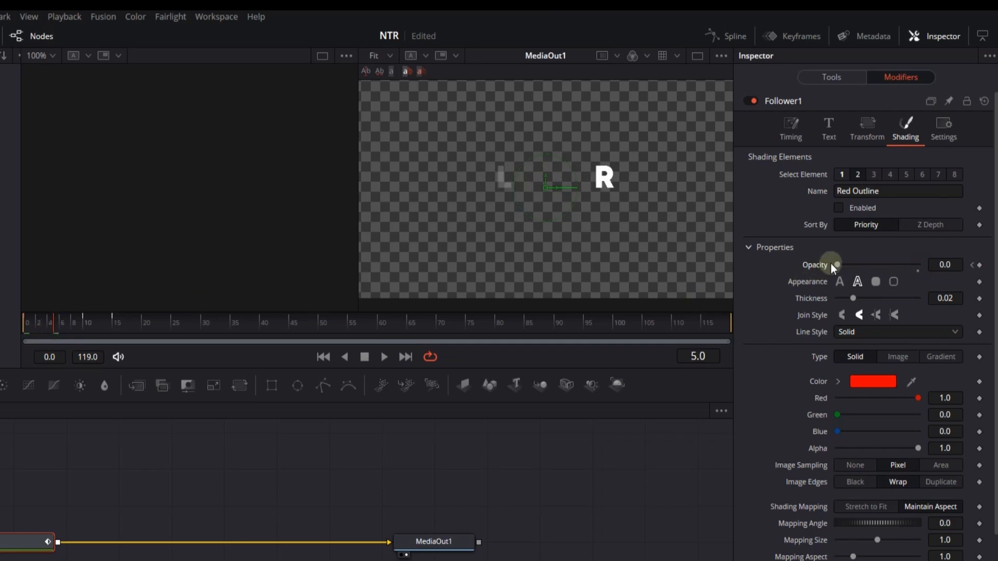
drag(837, 265, 887, 263)
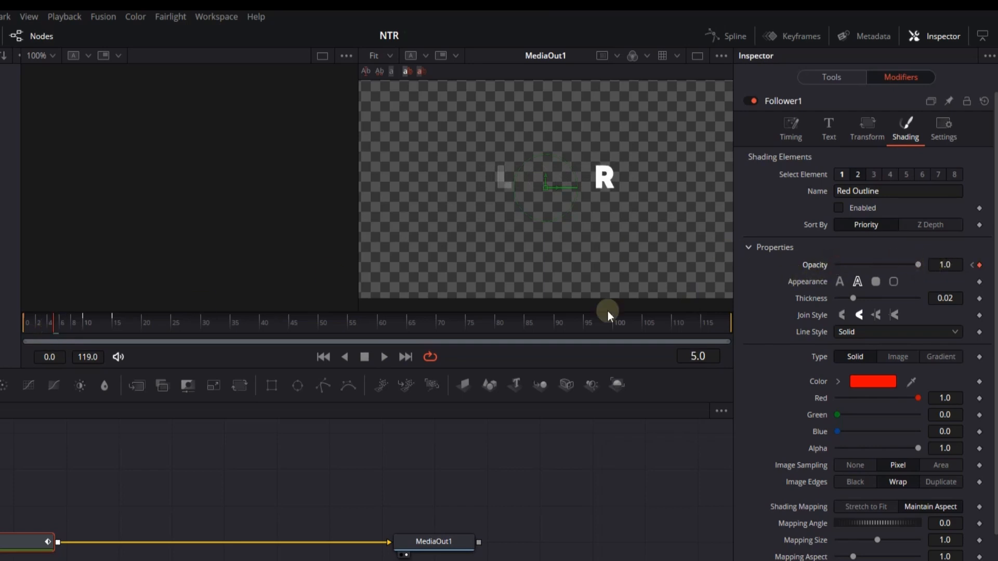
Step: Keyframe the Red Outline element's opacity at 0.0 on frame 10 and 1.0 on frame 15
click(91, 323)
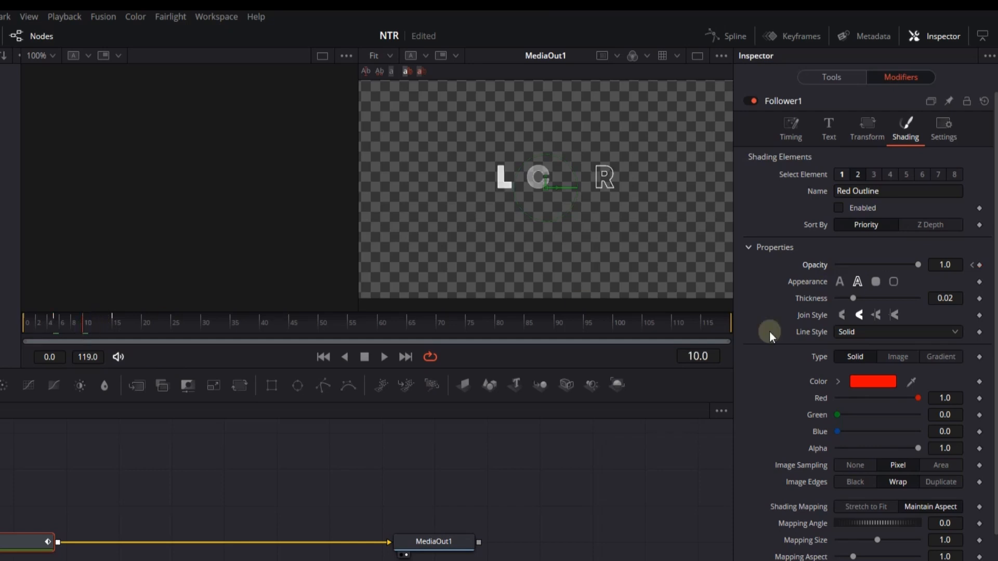
drag(917, 266, 810, 294)
click(111, 319)
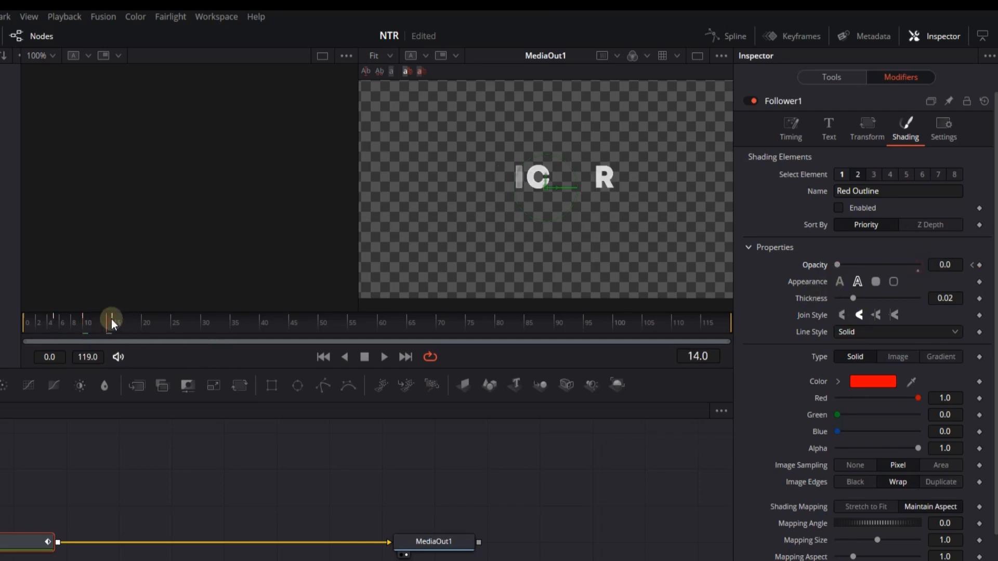
click(112, 319)
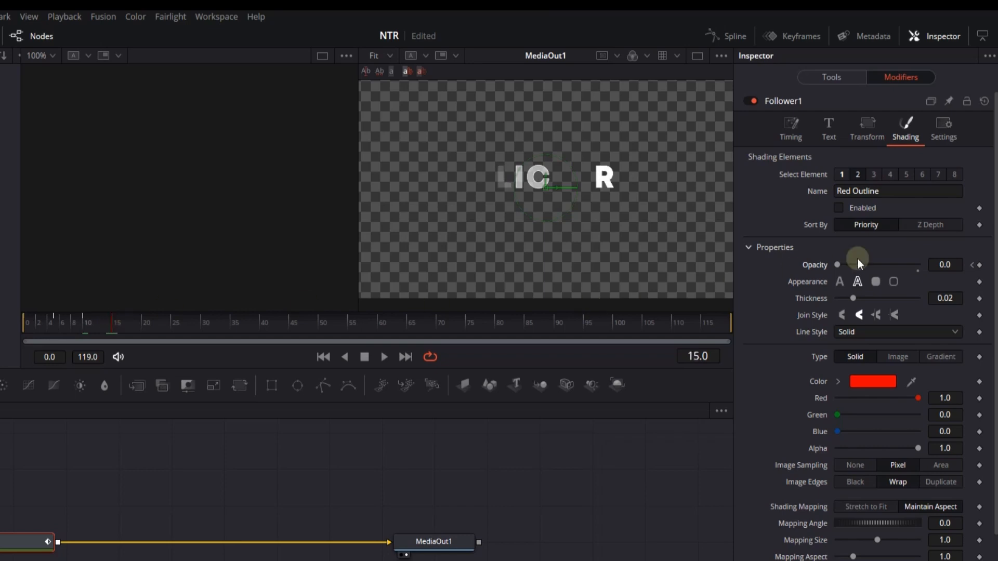
drag(838, 265, 908, 269)
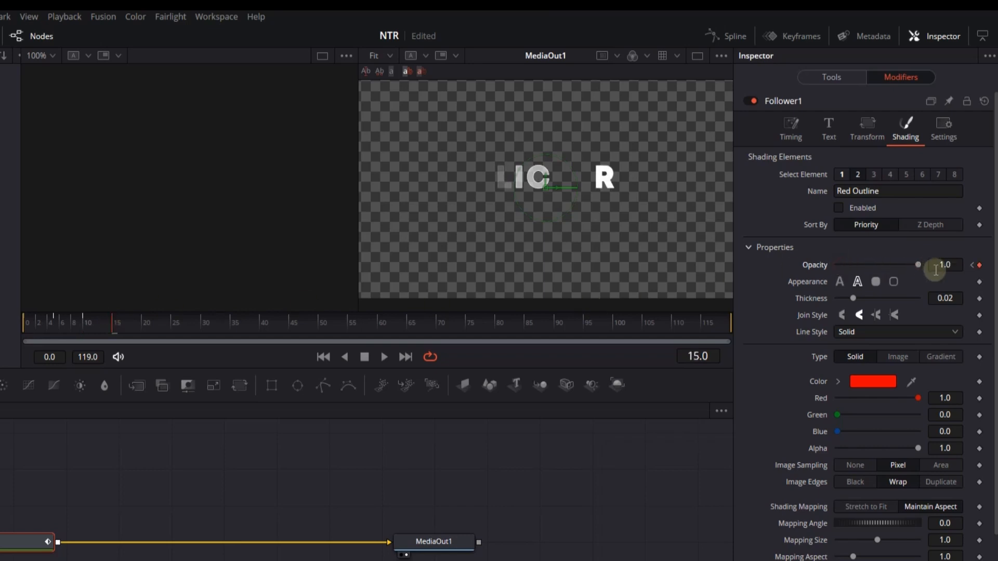
mouse_move(105, 323)
mouse_down()
mouse_move(51, 333)
mouse_move(116, 325)
mouse_up()
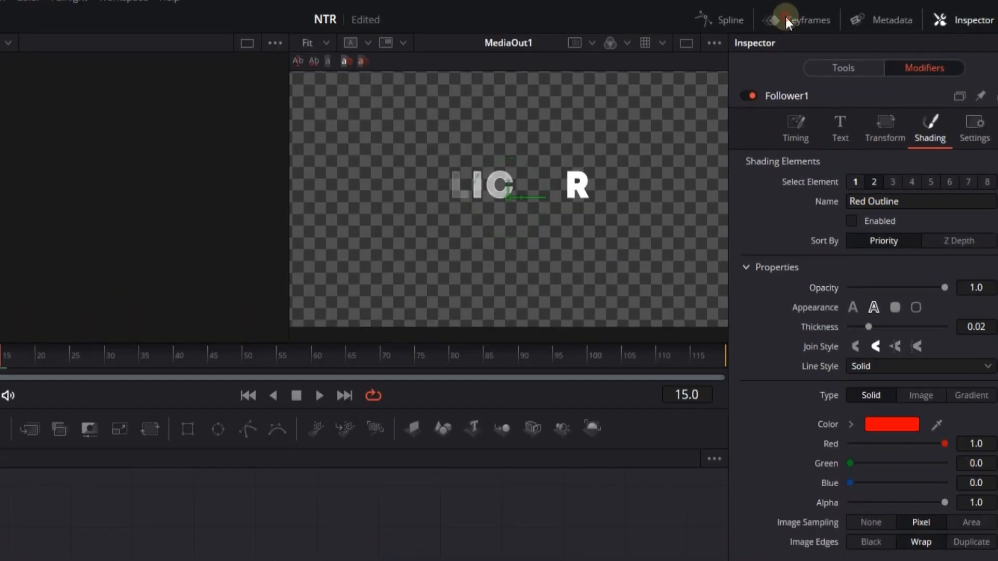
Step: Copy both Follower opacity tracks' keyframes from frames 0 to 15 and paste them starting at frame 20 in the Keyframes editor
click(780, 36)
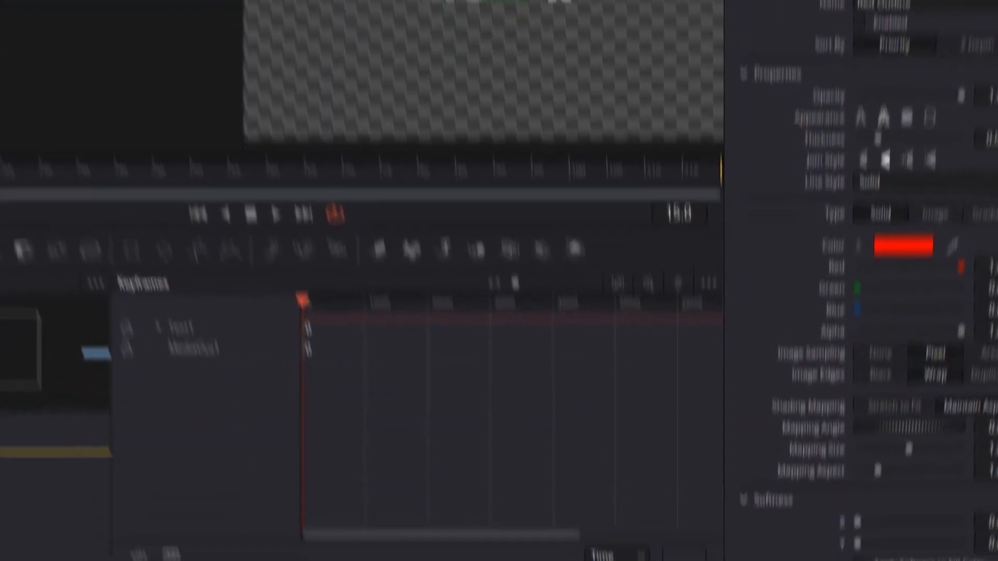
double_click(224, 314)
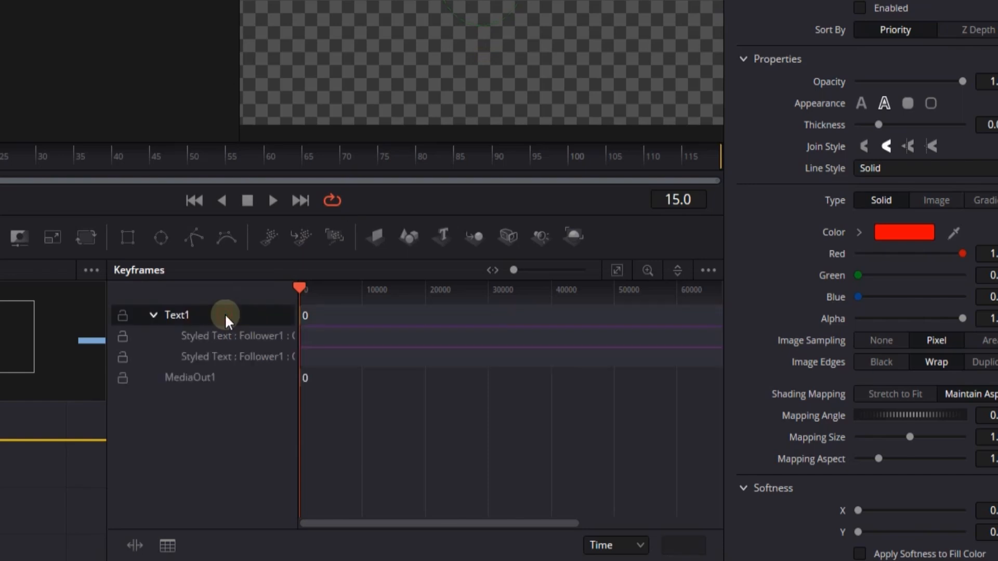
click(615, 270)
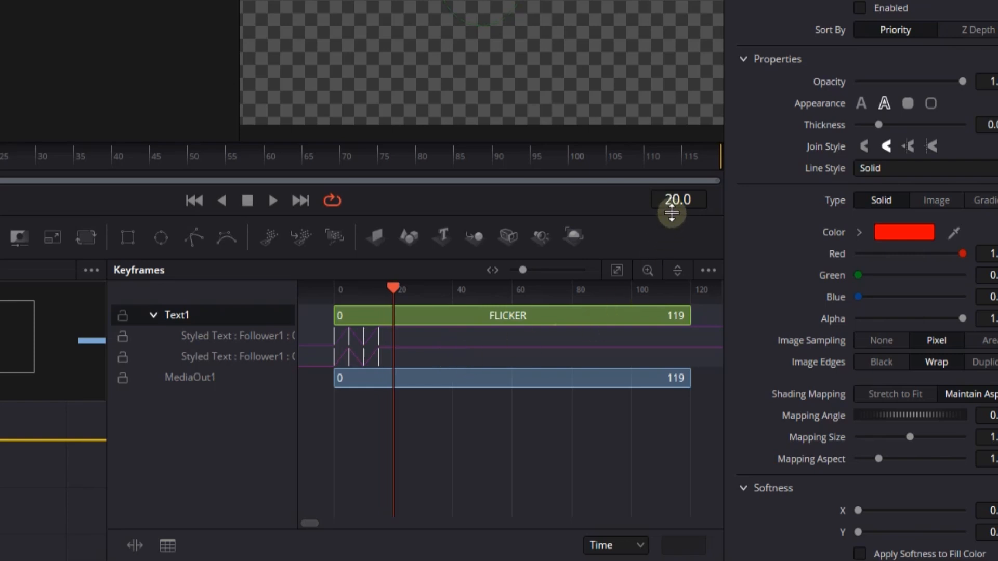
click(421, 337)
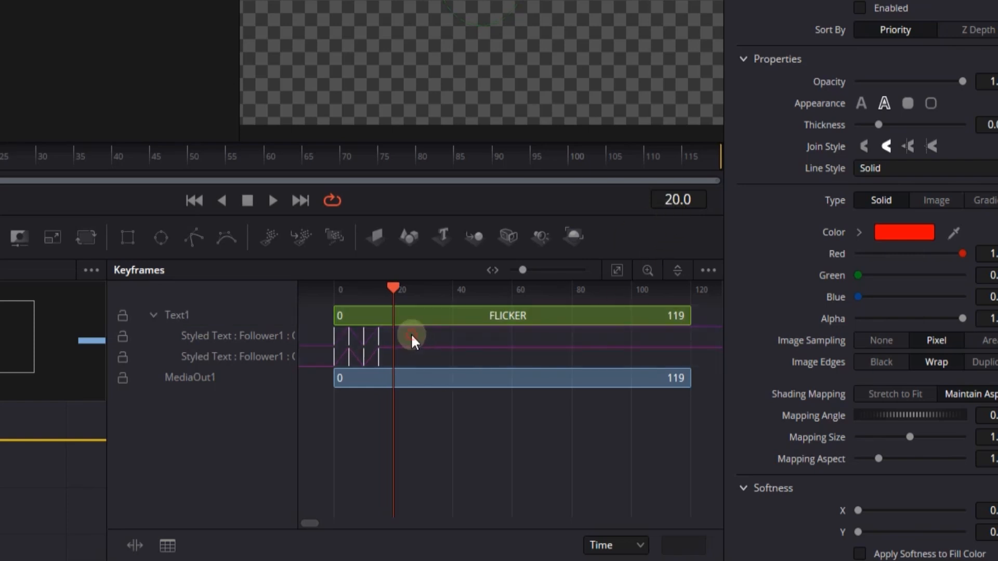
mouse_move(411, 335)
mouse_down()
mouse_move(327, 355)
mouse_move(408, 353)
mouse_up()
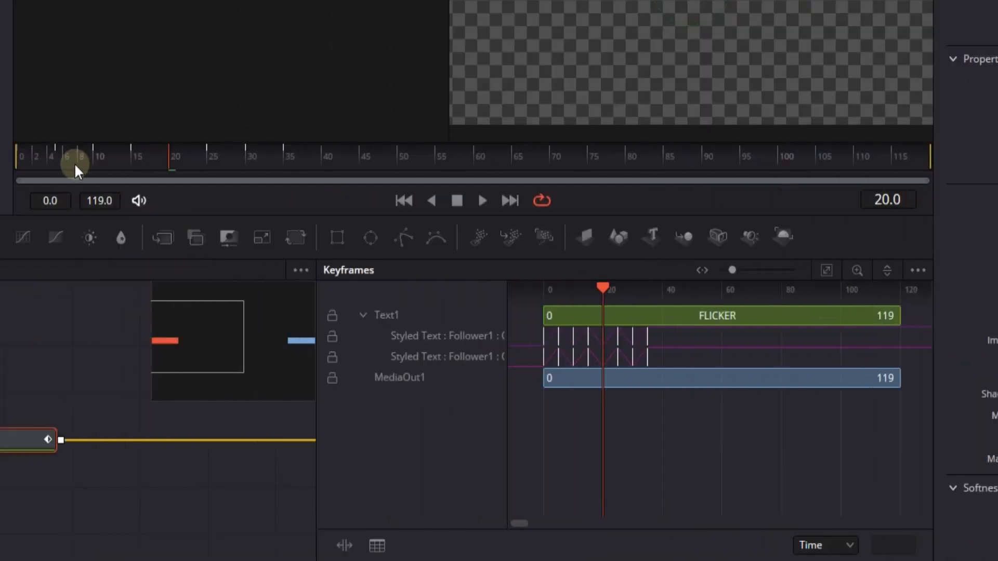
Step: Shift all White Solid Fill opacity keyframes 3 frames later to start at frame 3, then close the Keyframes editor and scrub the animation
click(49, 159)
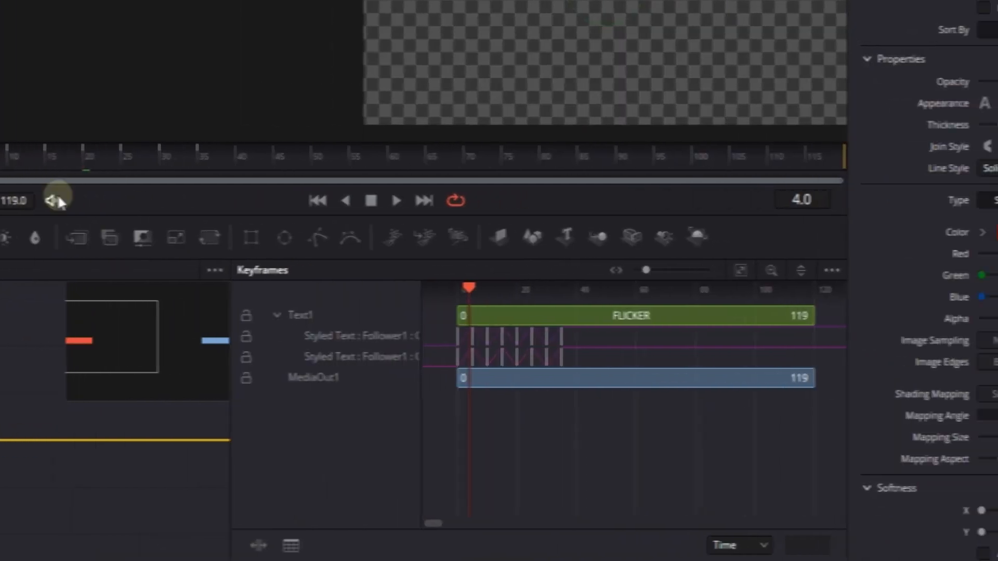
key(Left)
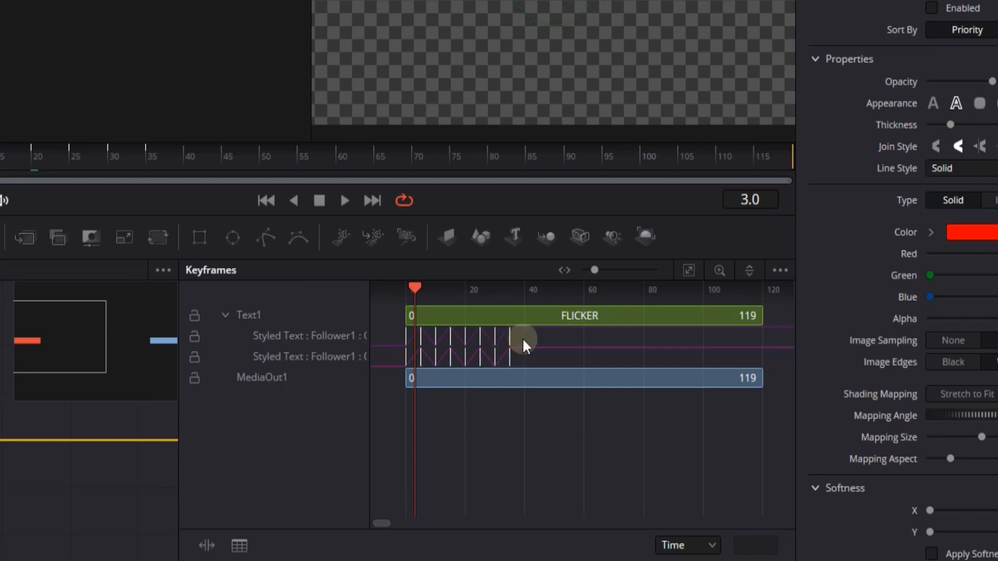
drag(528, 340, 432, 336)
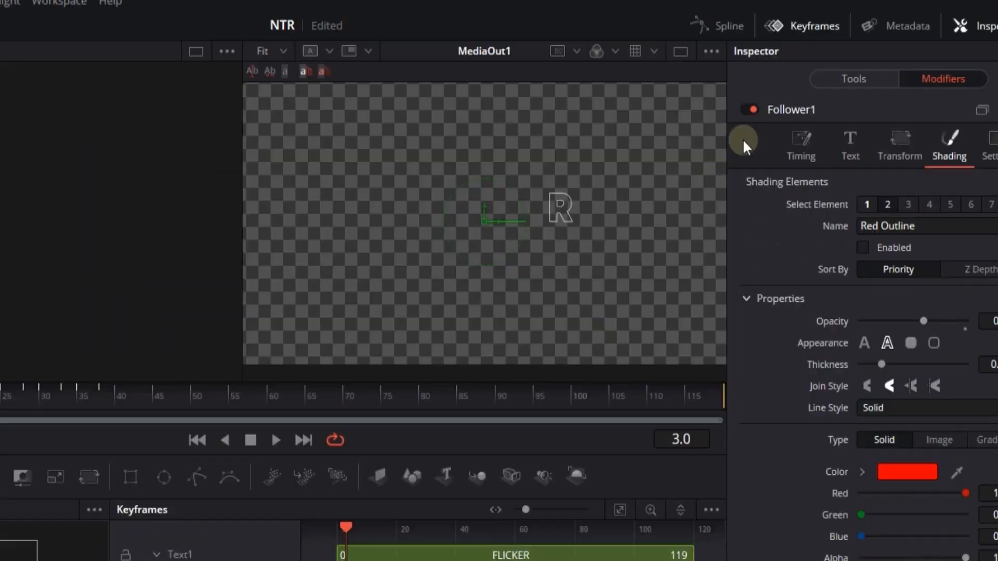
click(795, 27)
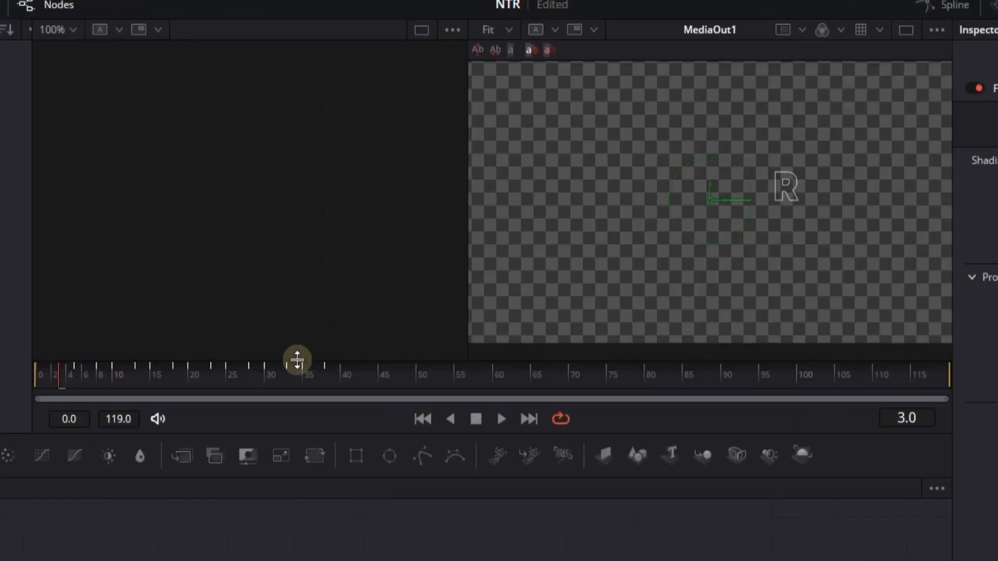
click(160, 382)
drag(160, 387, 245, 383)
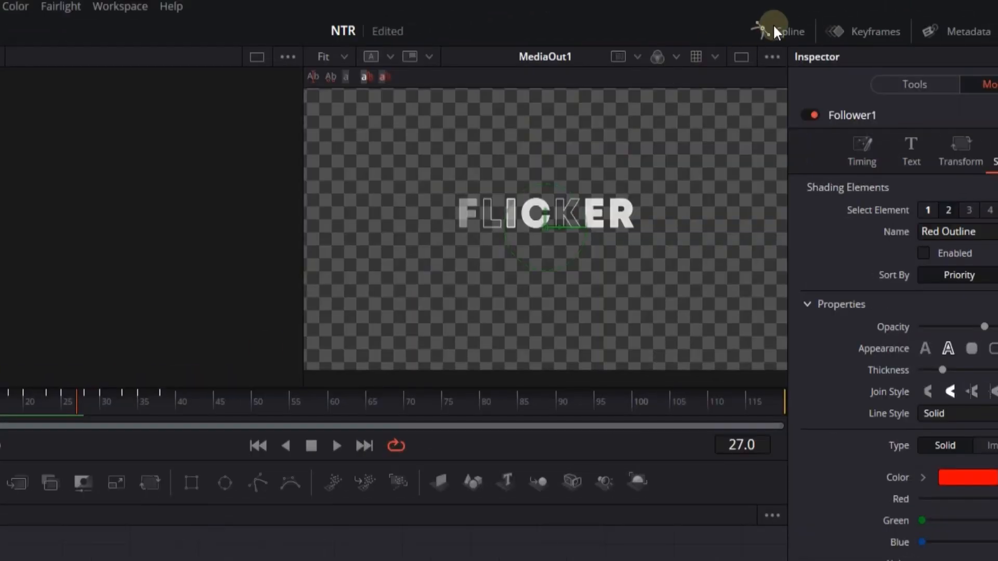
Step: In the Spline editor, convert all keyframes of both opacity curves to stepped interpolation that jumps to the next value right after each keyframe
click(774, 28)
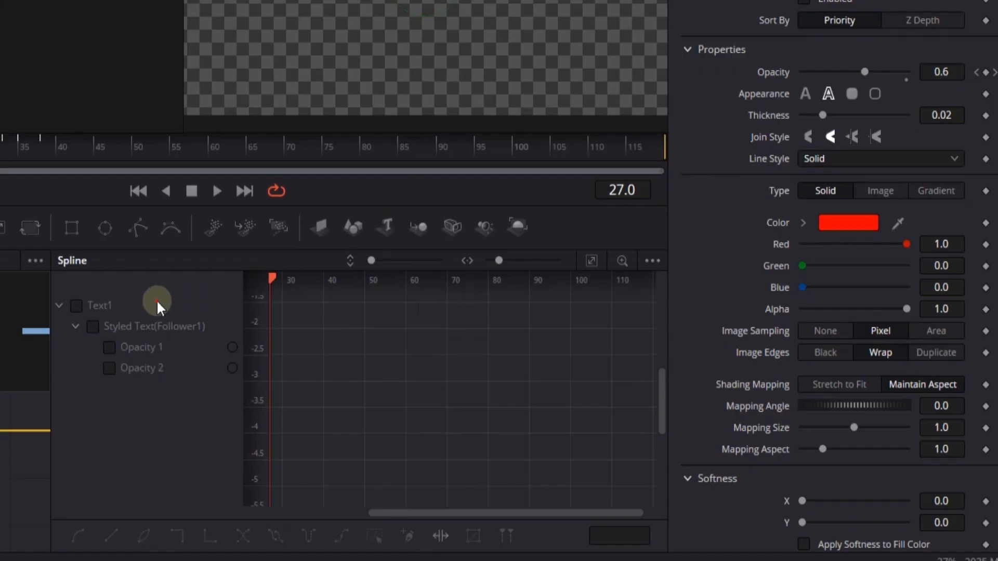
click(157, 300)
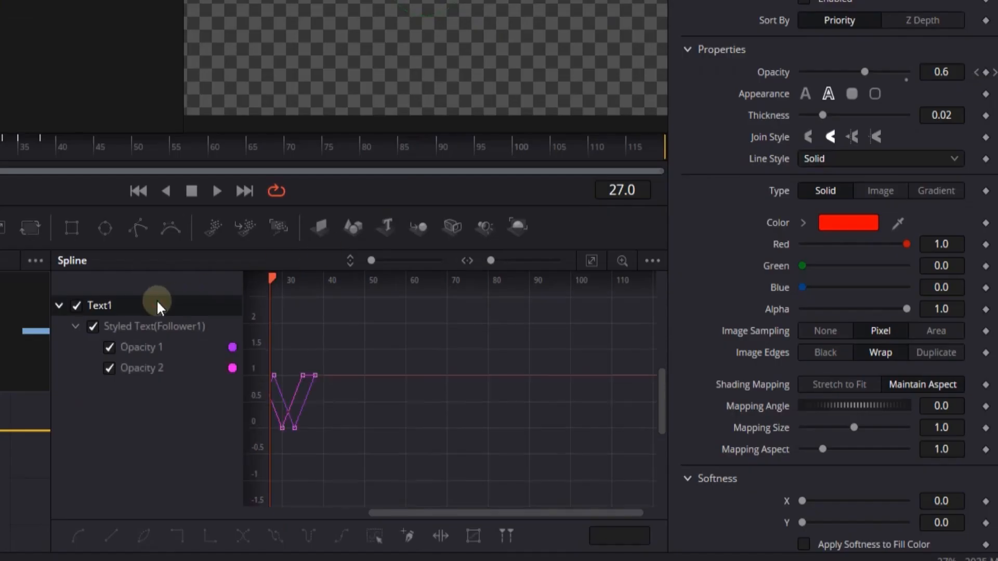
click(587, 264)
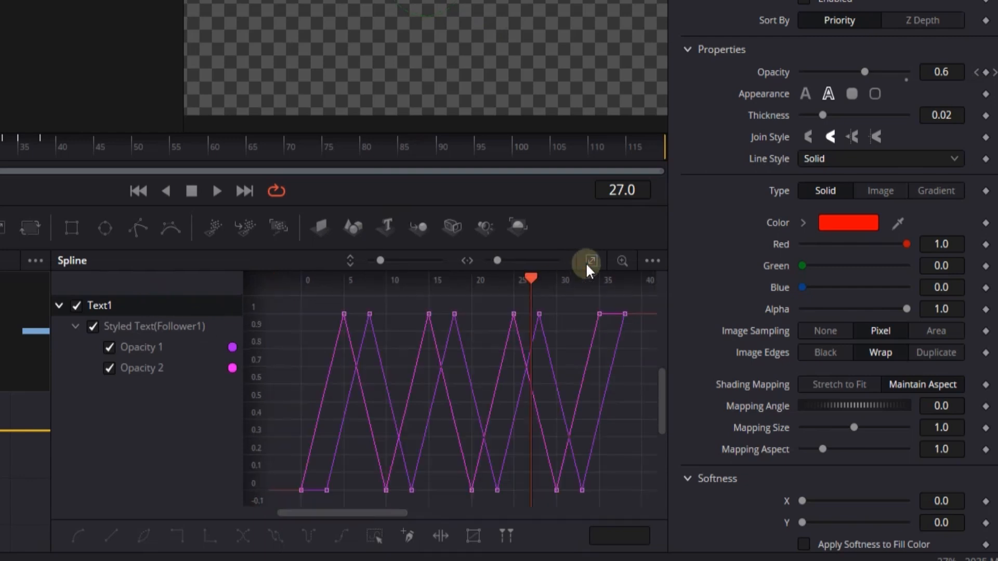
key(ctrl+a)
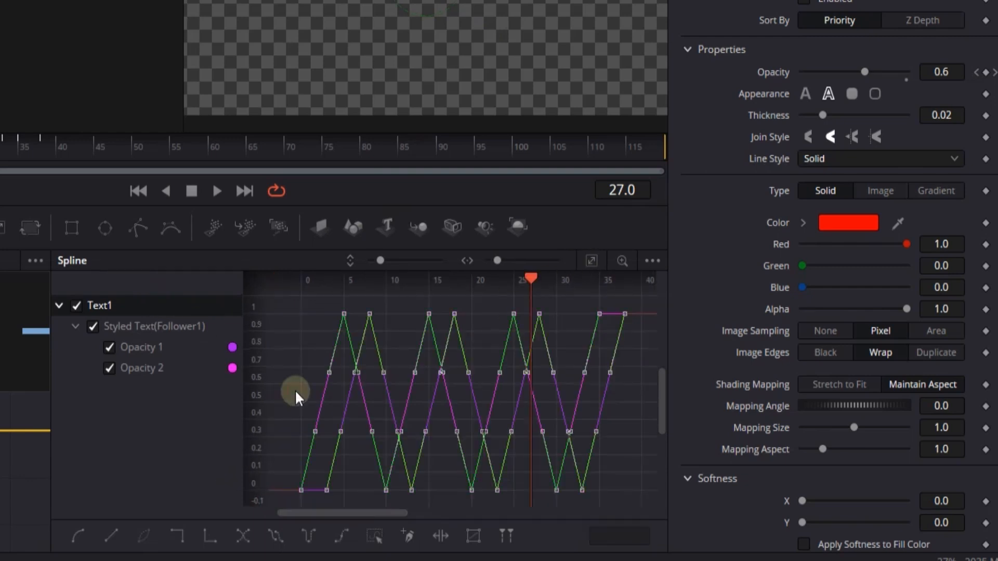
click(202, 532)
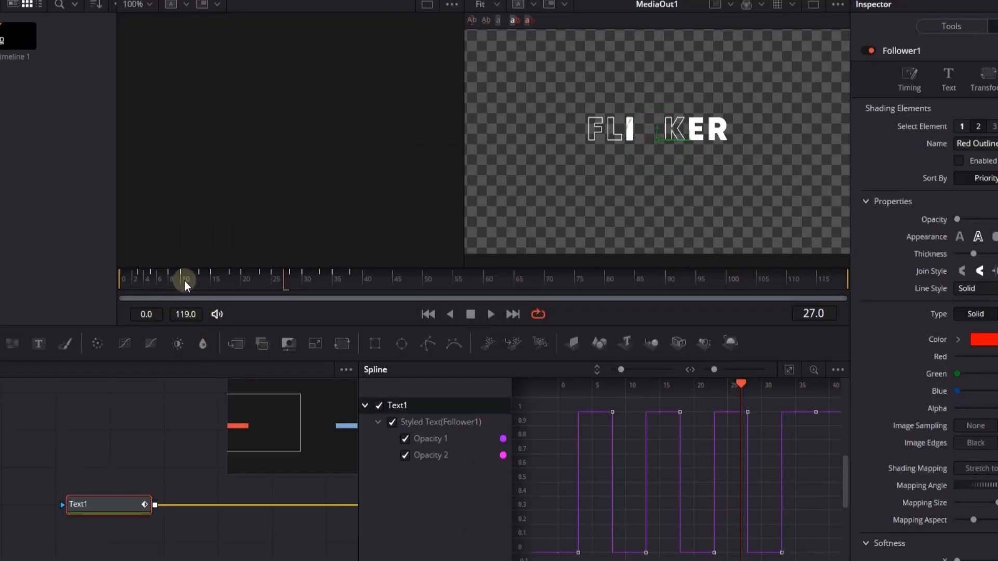
Step: Play back the stepped flicker from frame 0 to check the letters' timing
drag(184, 280, 122, 281)
key(space)
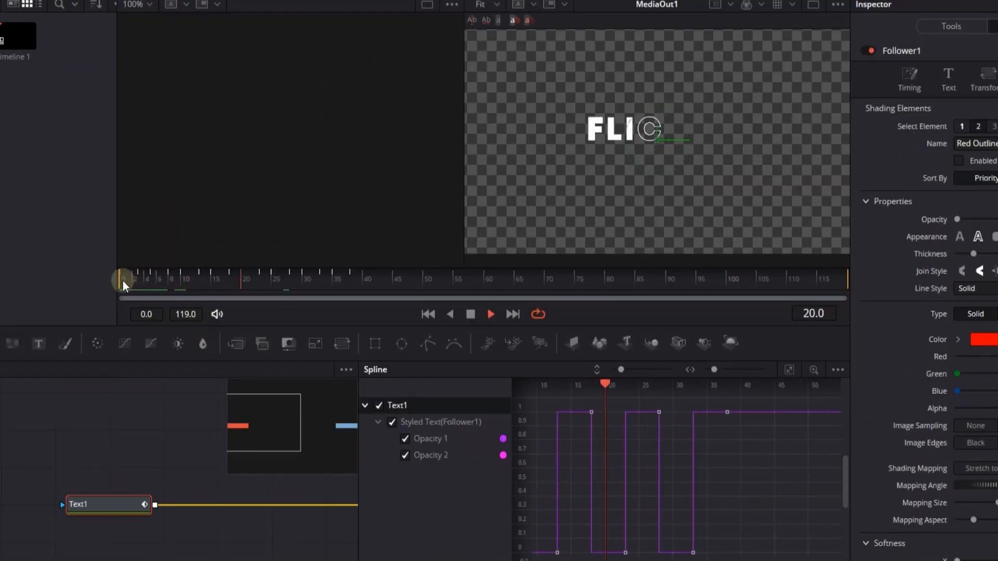
key(space)
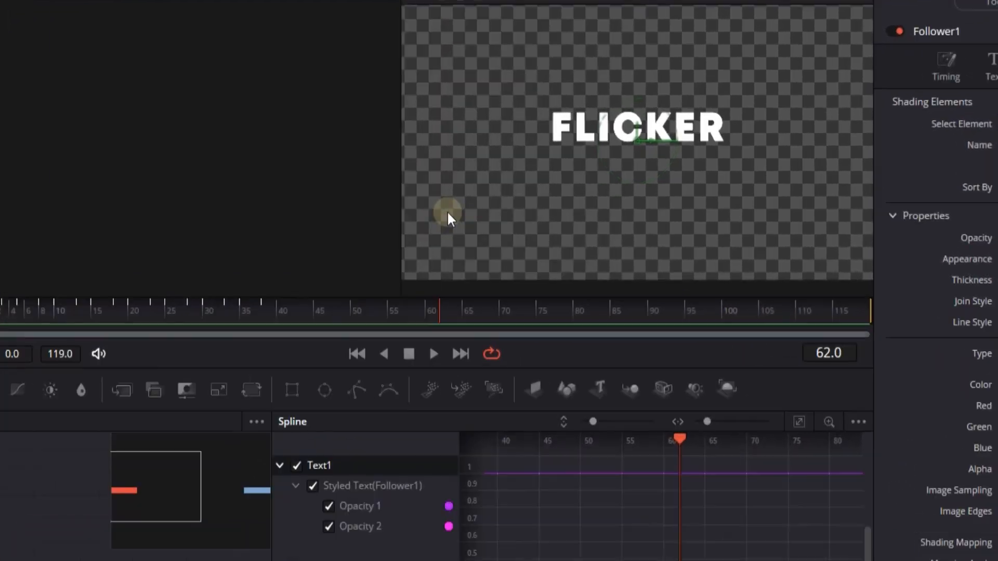
Step: Turn off the checker underlay in the MediaOut1 viewer and close the Spline editor
right_click(498, 201)
mouse_move(529, 237)
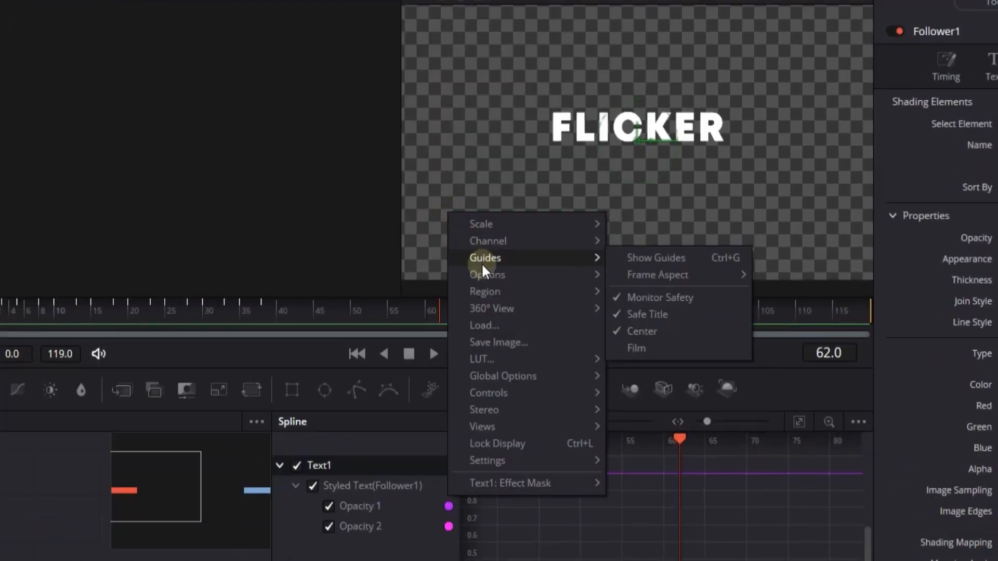
mouse_move(520, 276)
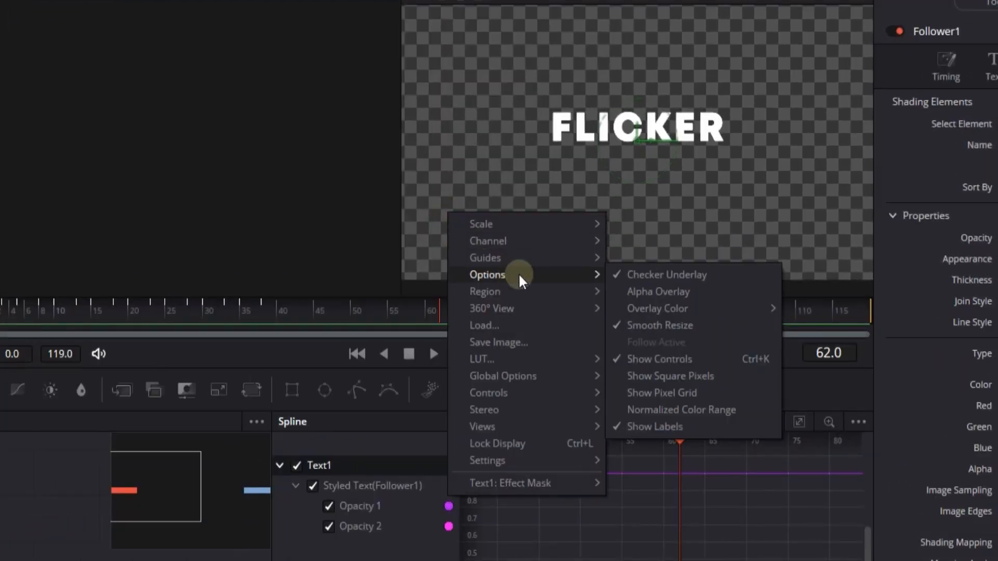
click(622, 272)
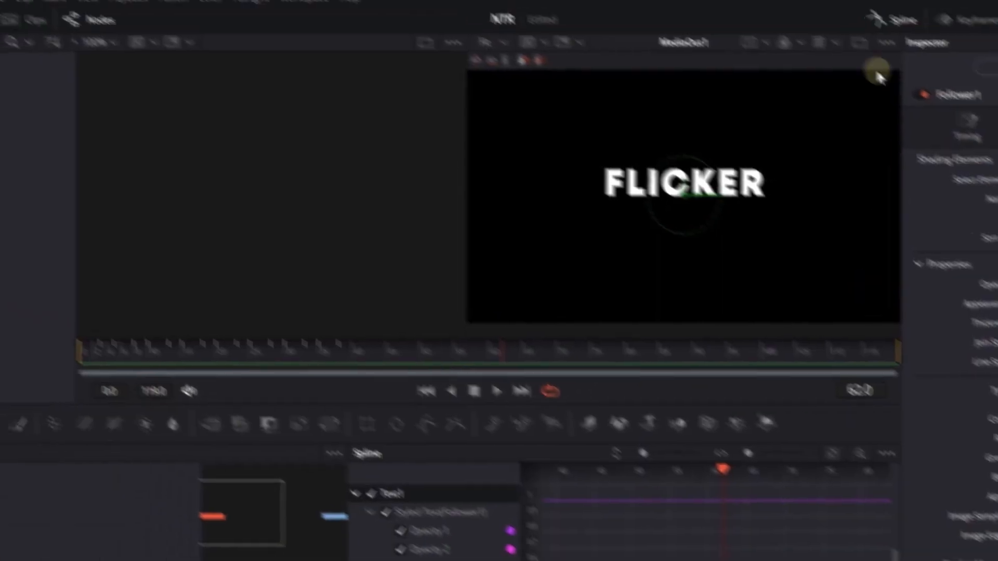
click(895, 26)
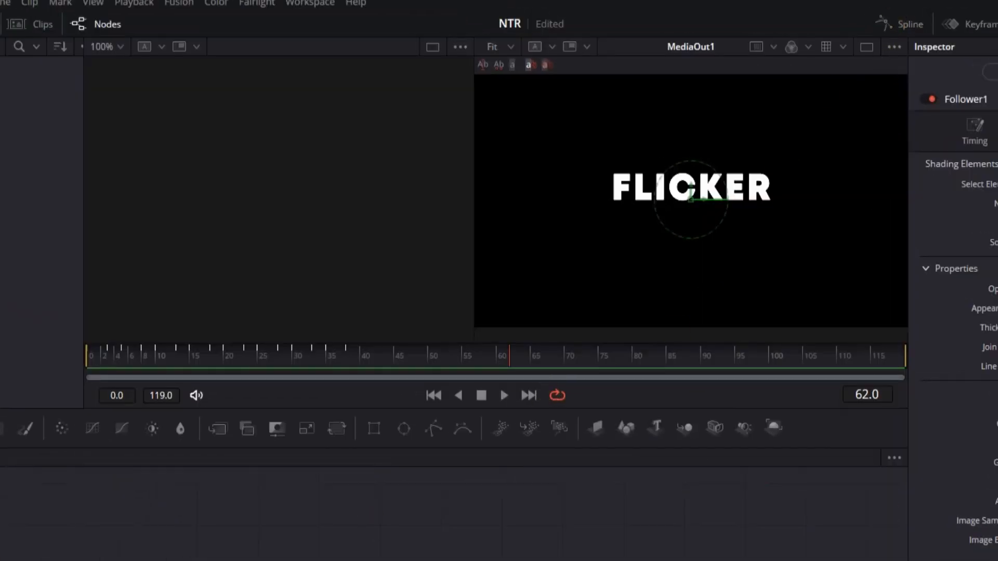
Step: Play the flicker animation from frame 0 against the plain black background
drag(163, 359, 70, 368)
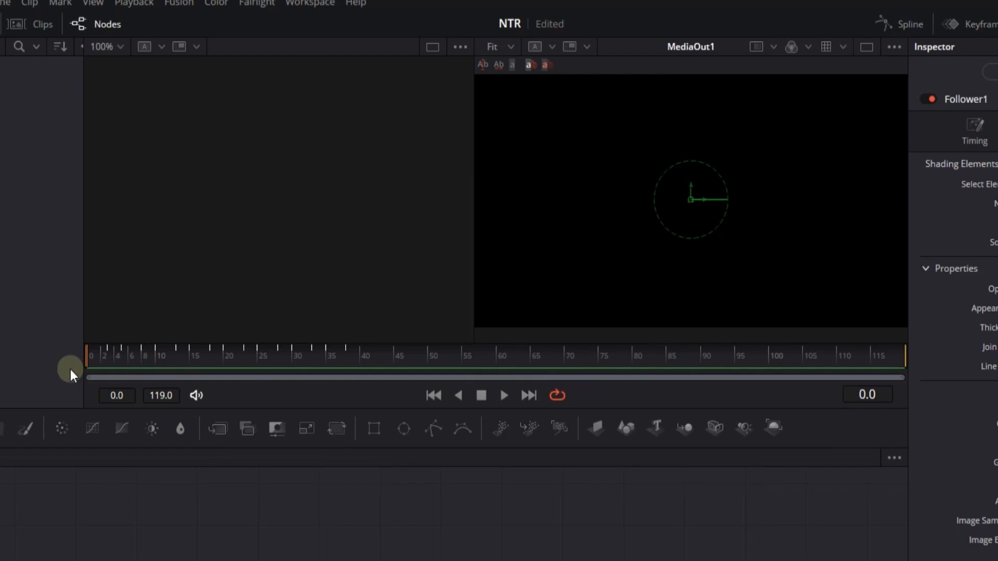
key(space)
key(space)
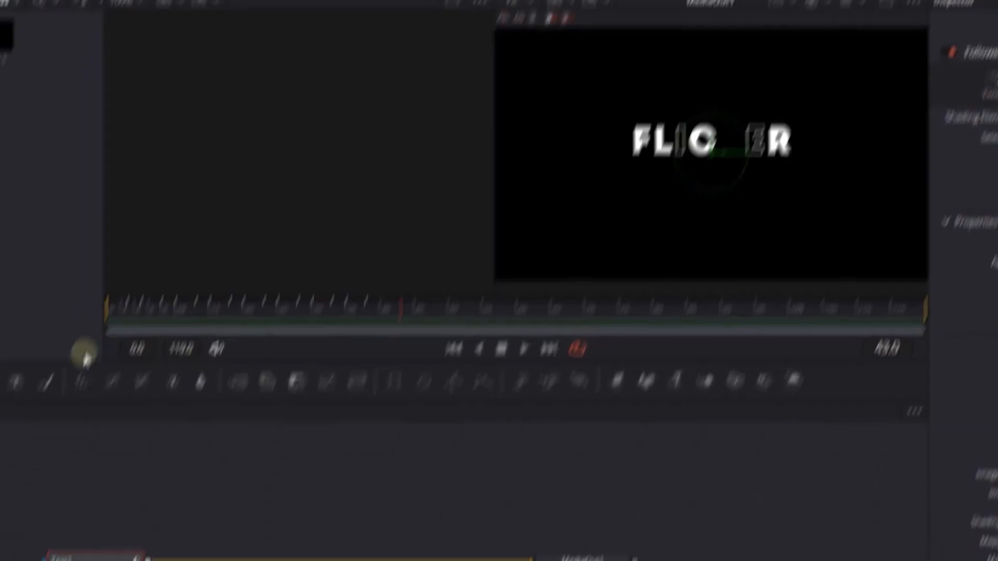
Step: Add a Glow node after Text1 and paste a copy of it directly after the first Glow
key(ctrl+space)
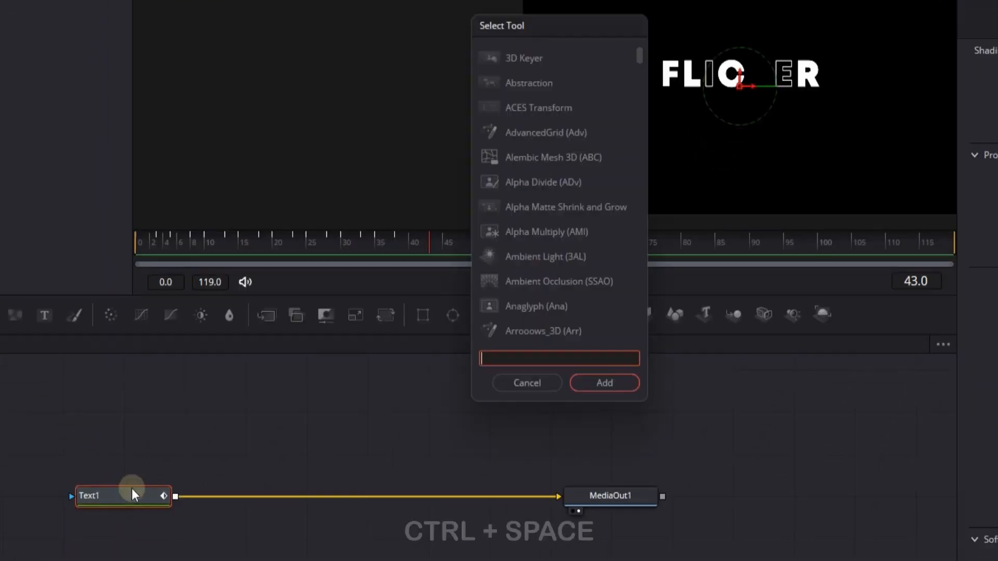
text(GLOW)
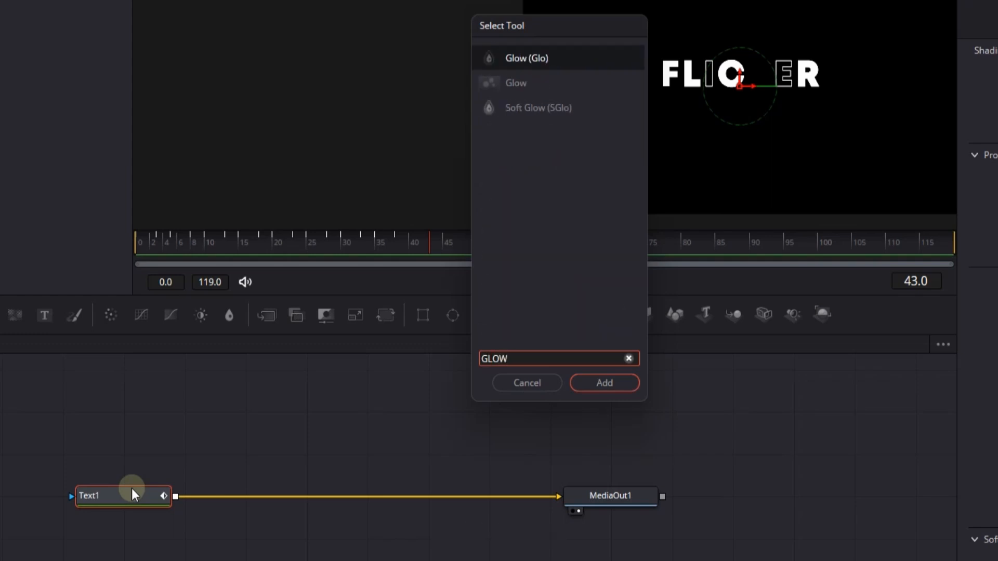
key(Return)
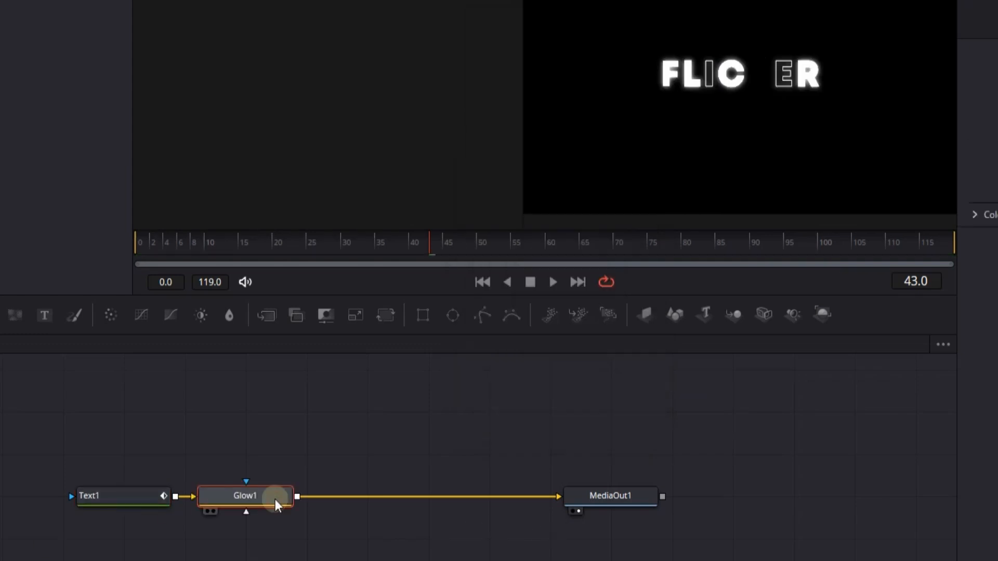
key(ctrl+c)
key(ctrl+v)
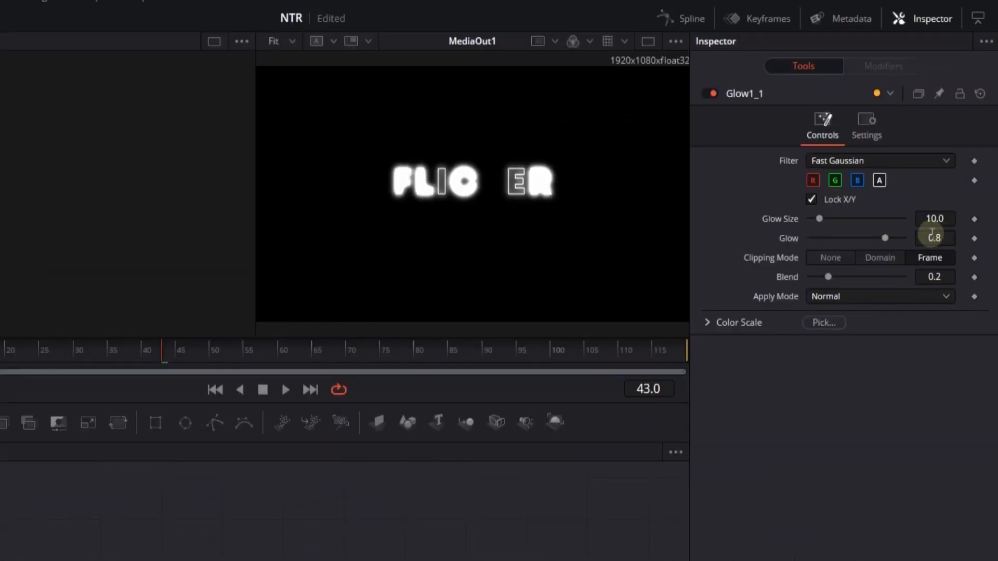
Step: Set the second Glow node's Glow Size to 100 and its Blend to 0.1
click(935, 219)
text(100)
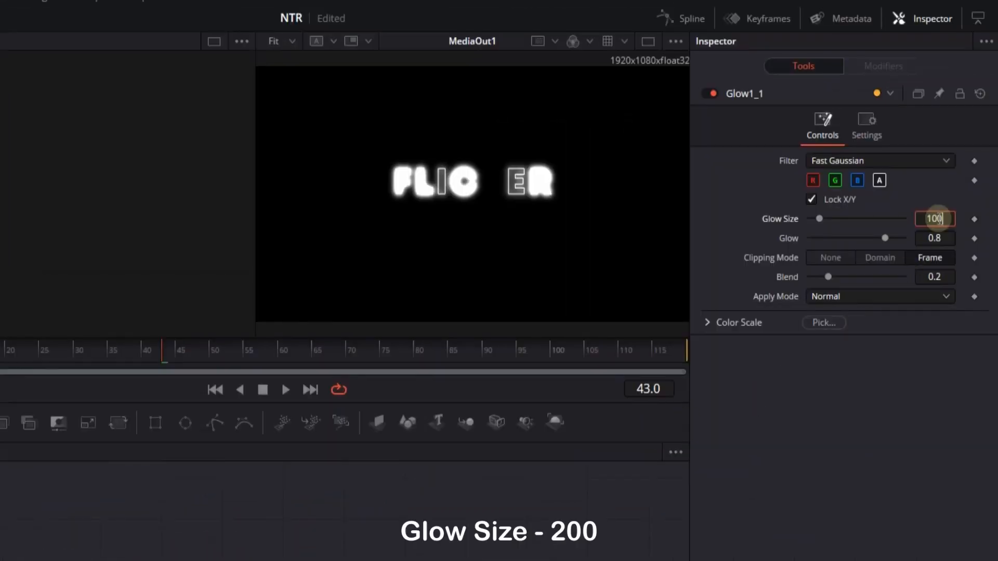
key(Return)
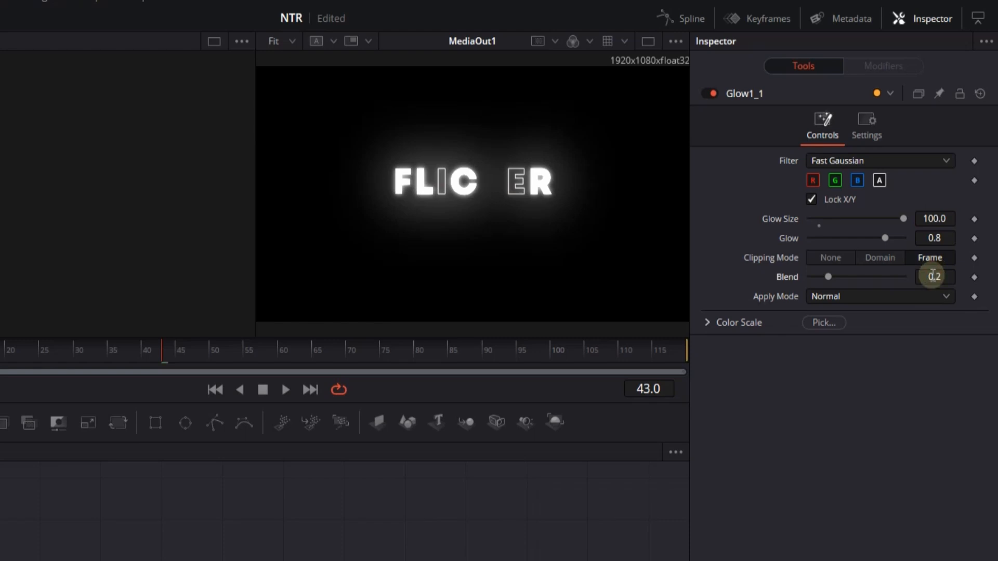
click(933, 275)
text(0.1)
key(Return)
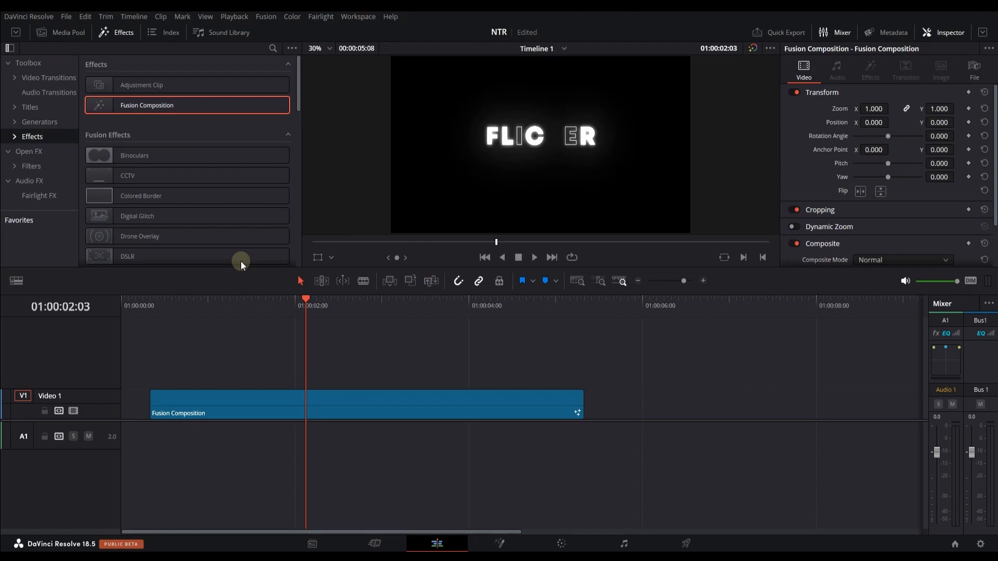
Step: Play the Fusion Composition clip full screen from the start of the timeline on the Edit page
key(Home)
key(p)
key(space)
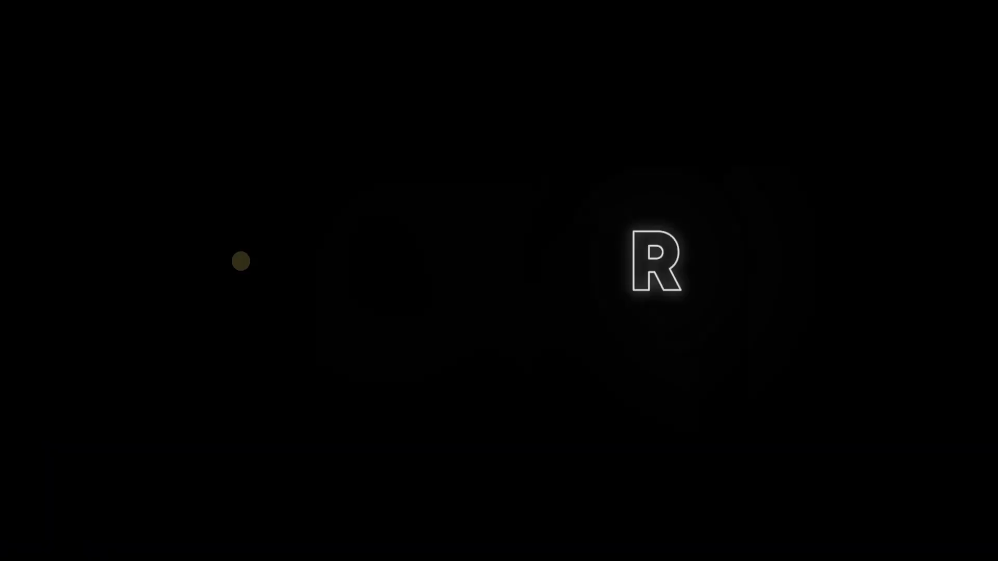